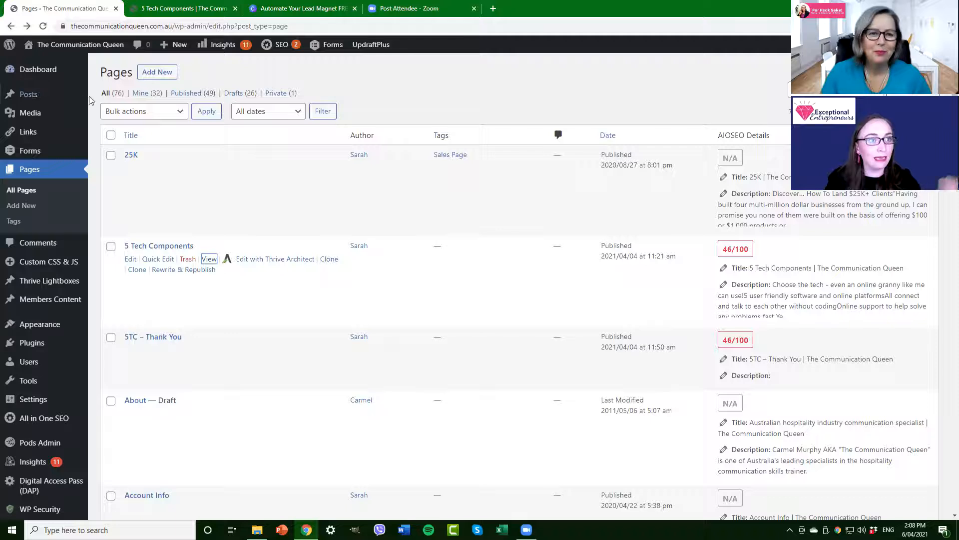
Review the published 5 Tech Components opt-in page, including its name and email address fields.
mouse_move(43, 144)
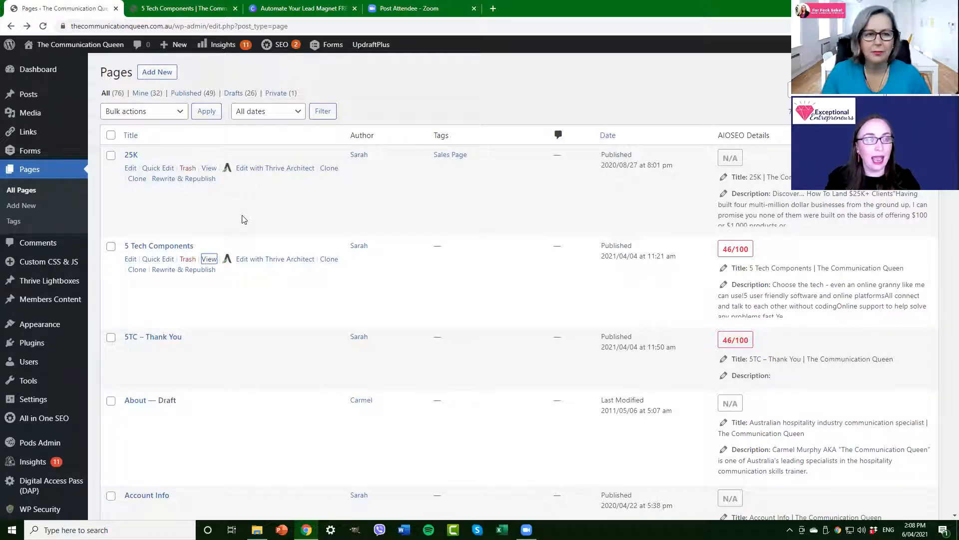
click(168, 8)
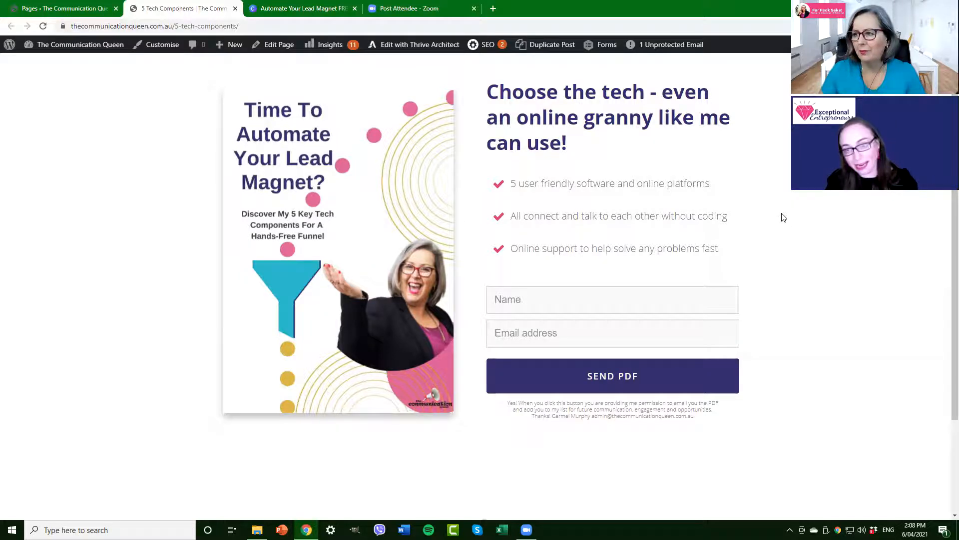
click(519, 307)
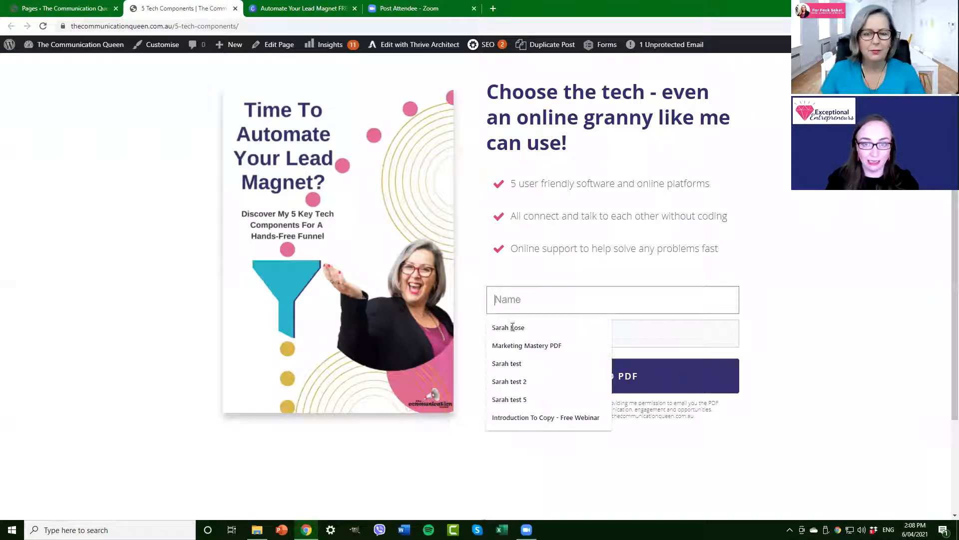
click(515, 332)
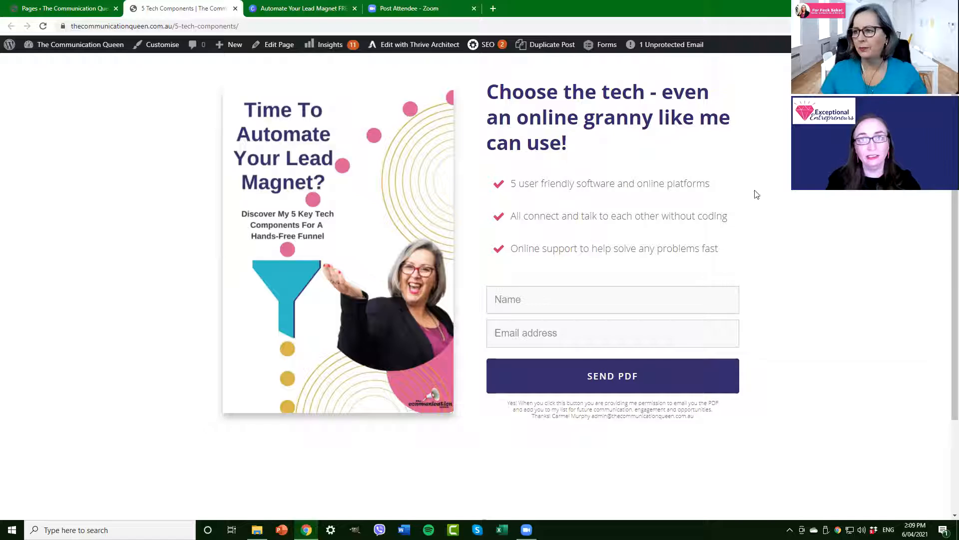
Create a new WordPress page titled "Test optin" from the Pages list and publish it.
click(60, 8)
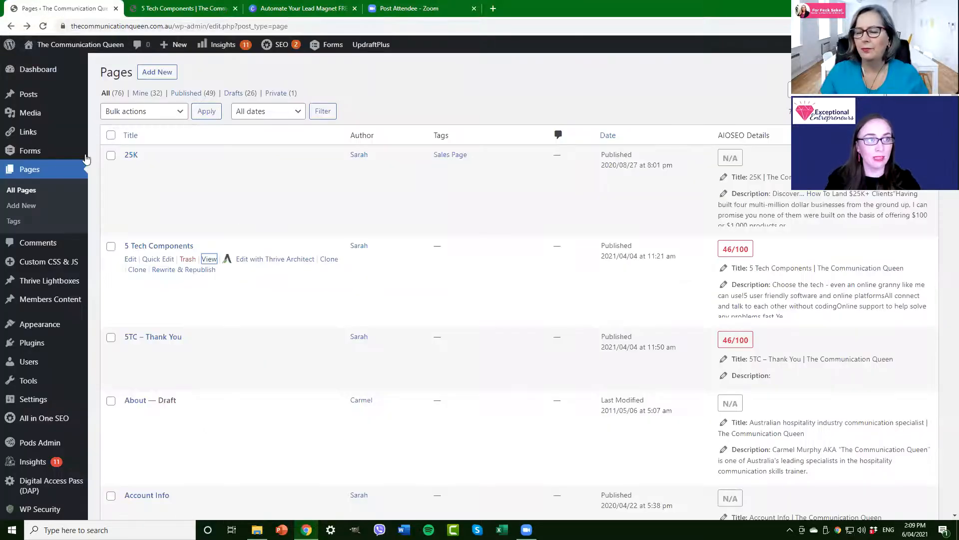
click(31, 171)
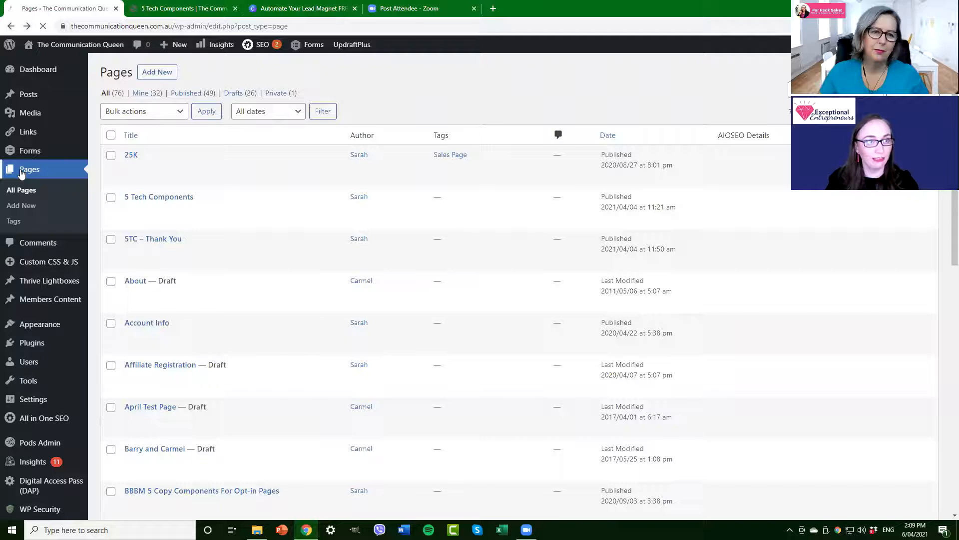
click(159, 73)
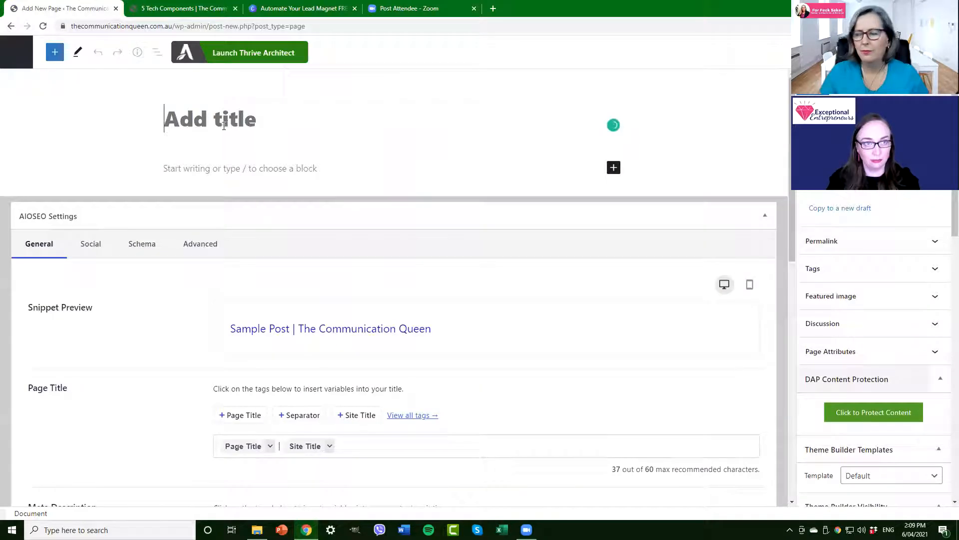
text(Te)
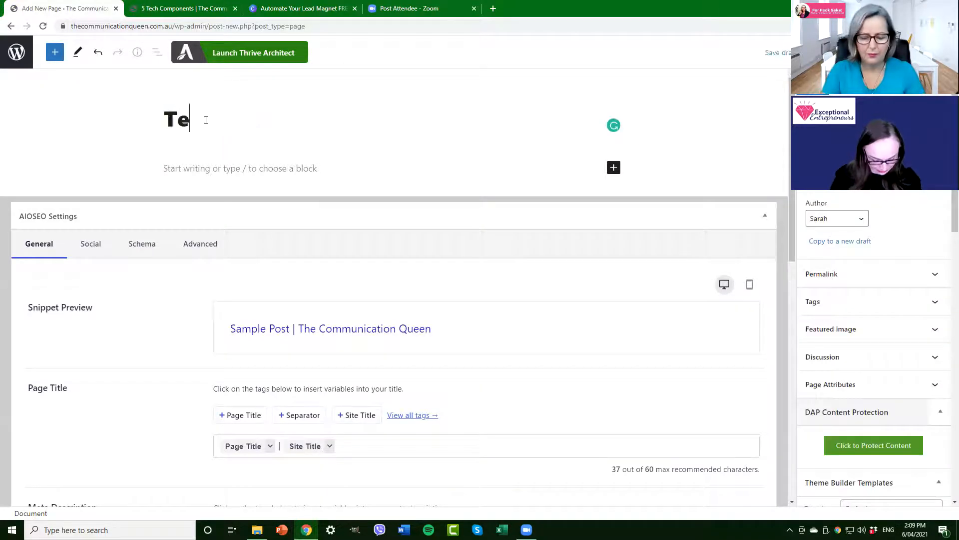
text(st optin)
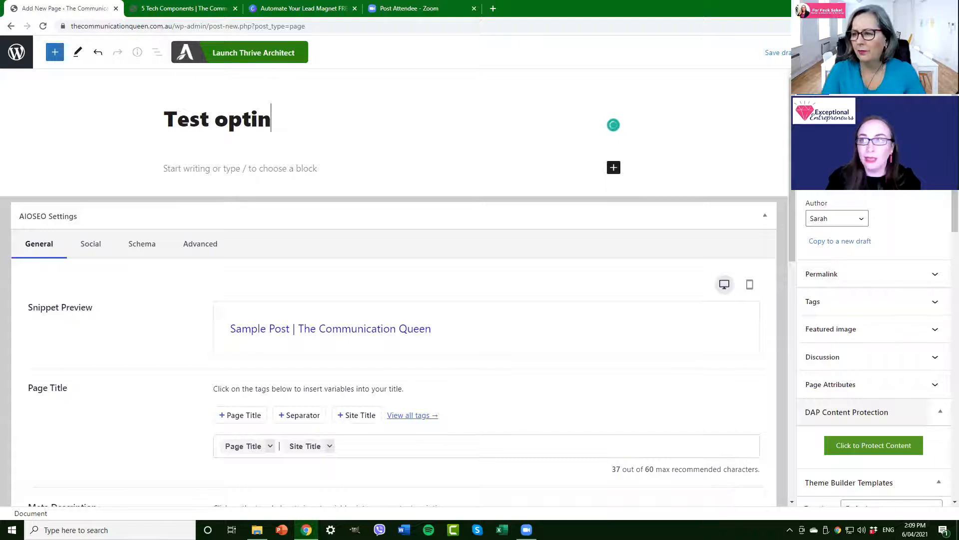
click(843, 53)
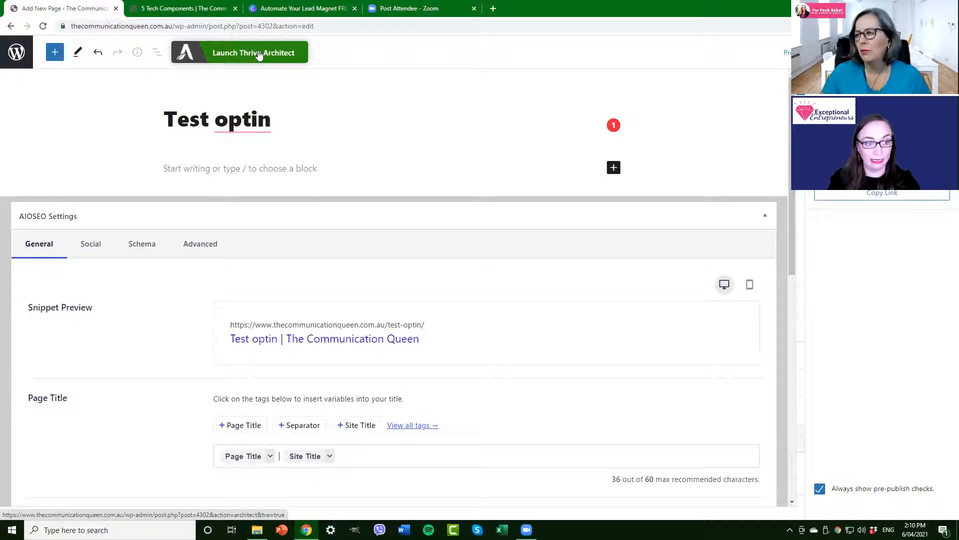
Launch Thrive Architect for the Test optin page and start from a Pre-built Landing Page.
click(259, 53)
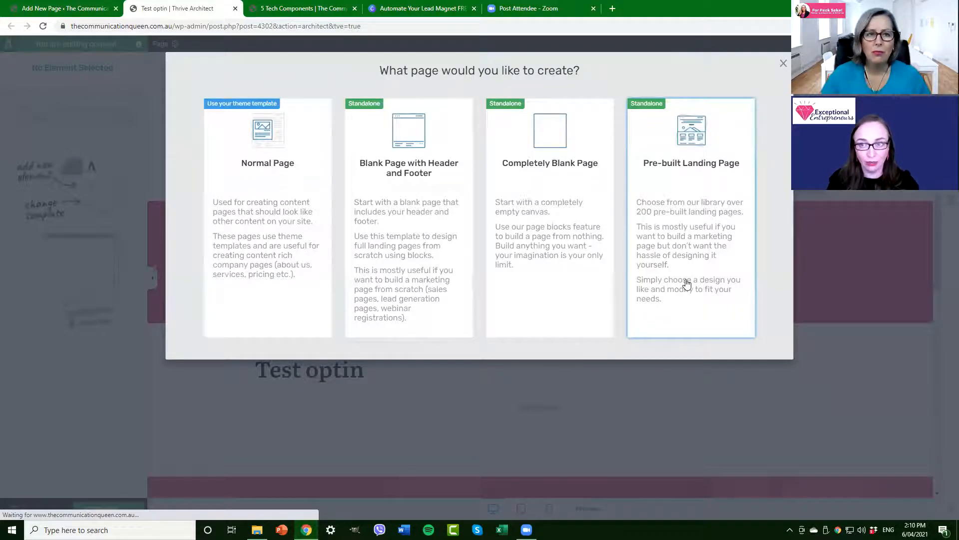
click(691, 232)
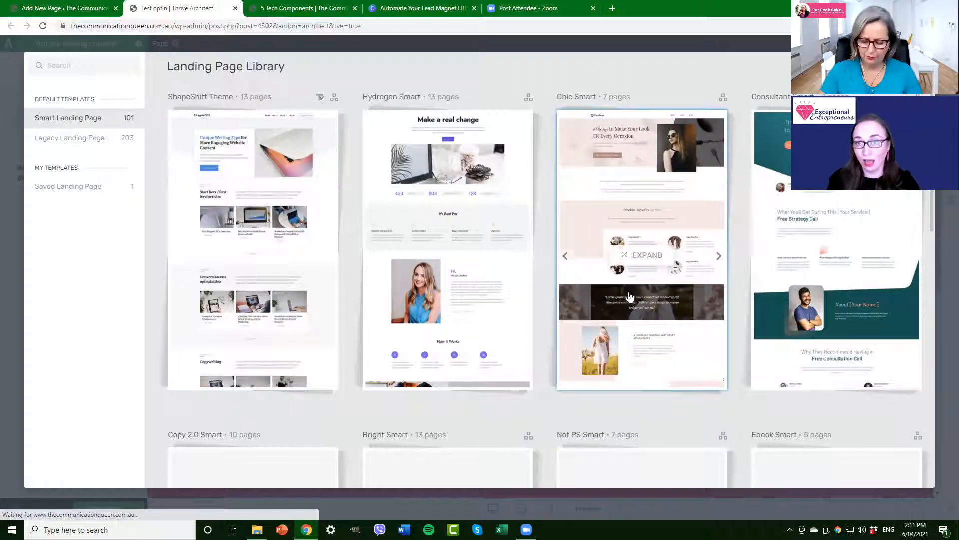
Find the Elementary Smart set among the smart landing pages and apply its Elementary Smart 1-Step template.
scroll(614, 303, down, 2)
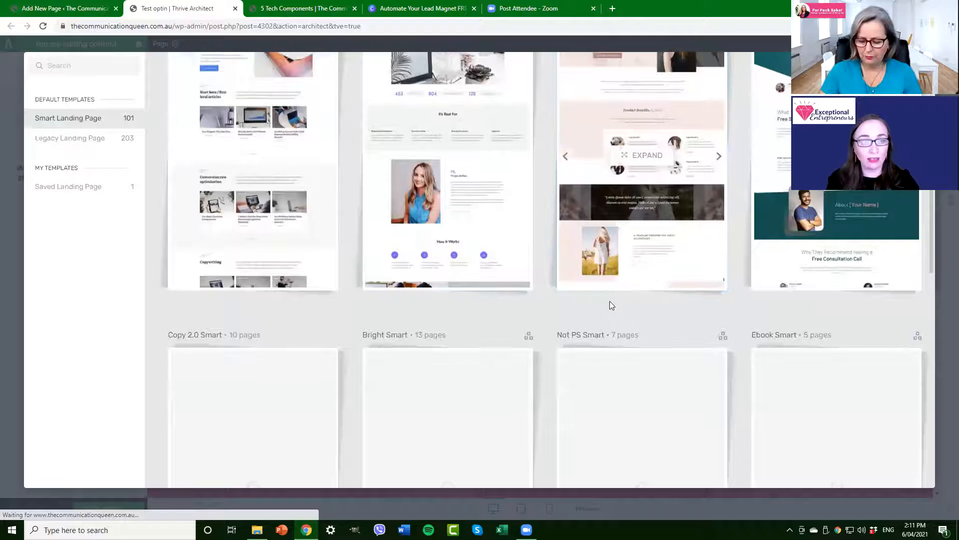
scroll(608, 305, up, 2)
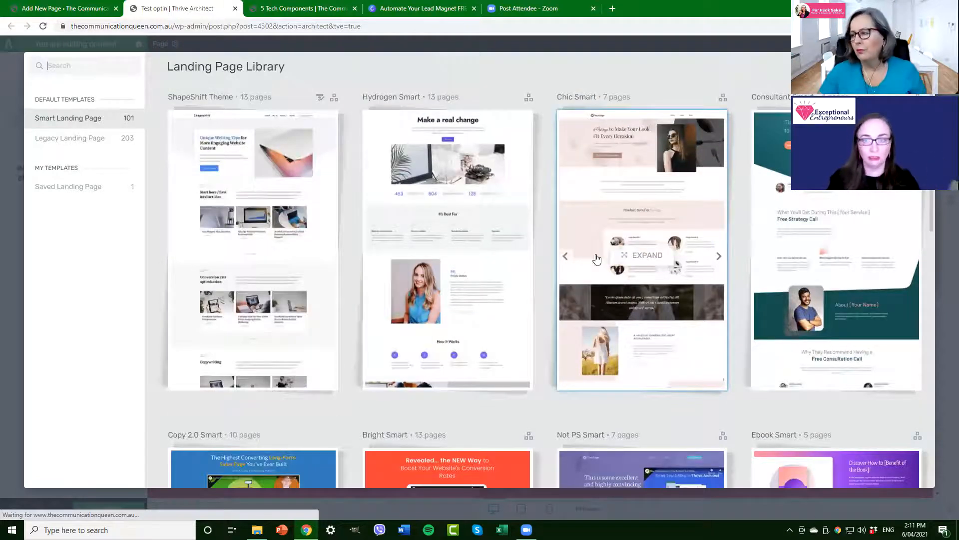
scroll(598, 295, down, 1)
scroll(598, 295, down, 4)
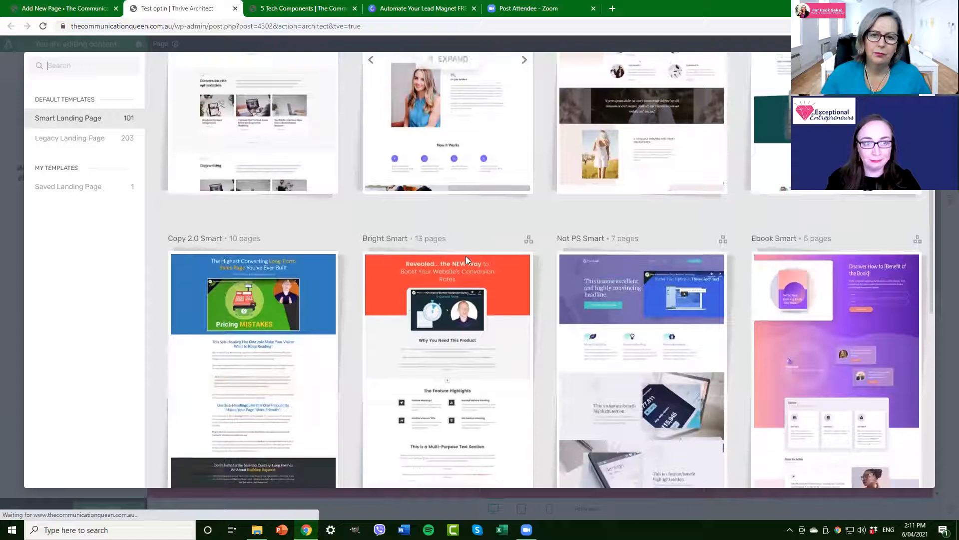
click(307, 7)
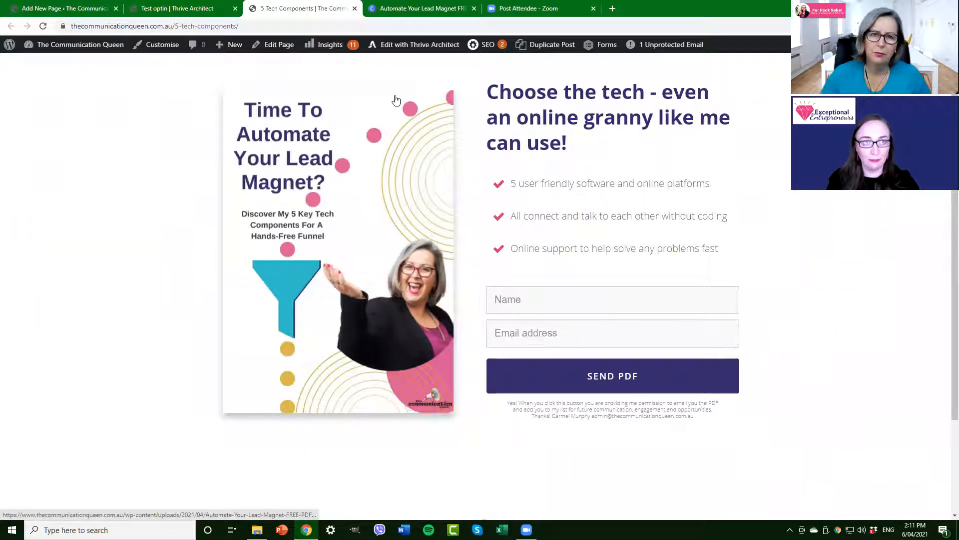
click(173, 7)
scroll(643, 234, down, 4)
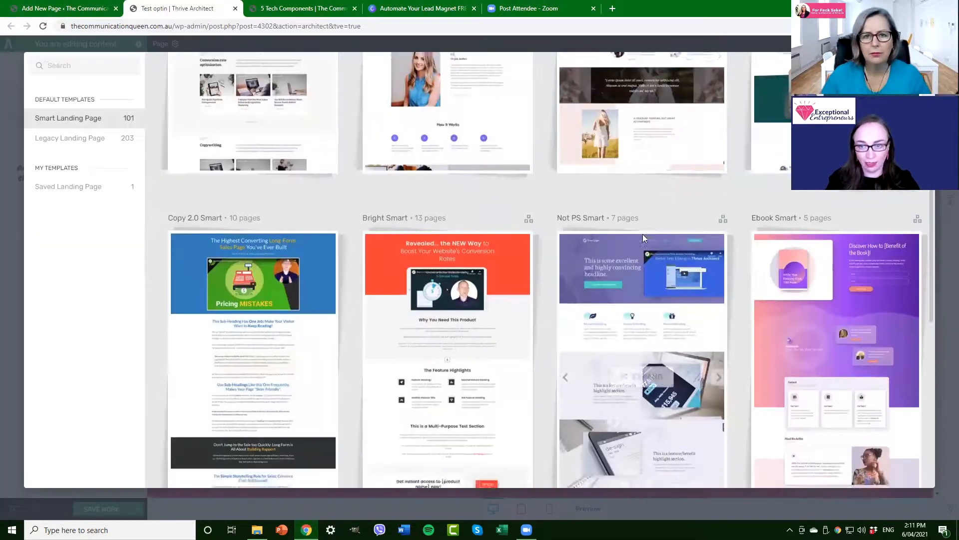
scroll(642, 240, down, 4)
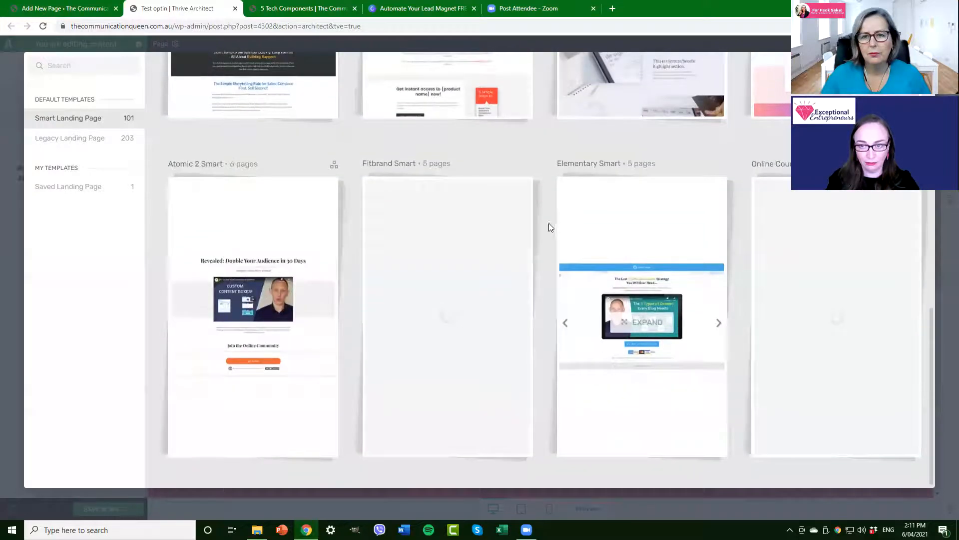
click(644, 236)
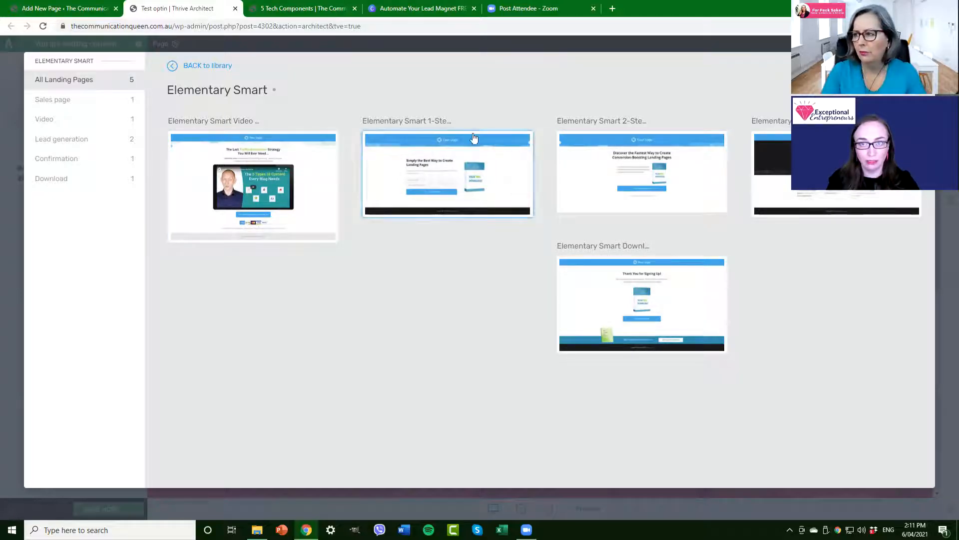
click(508, 187)
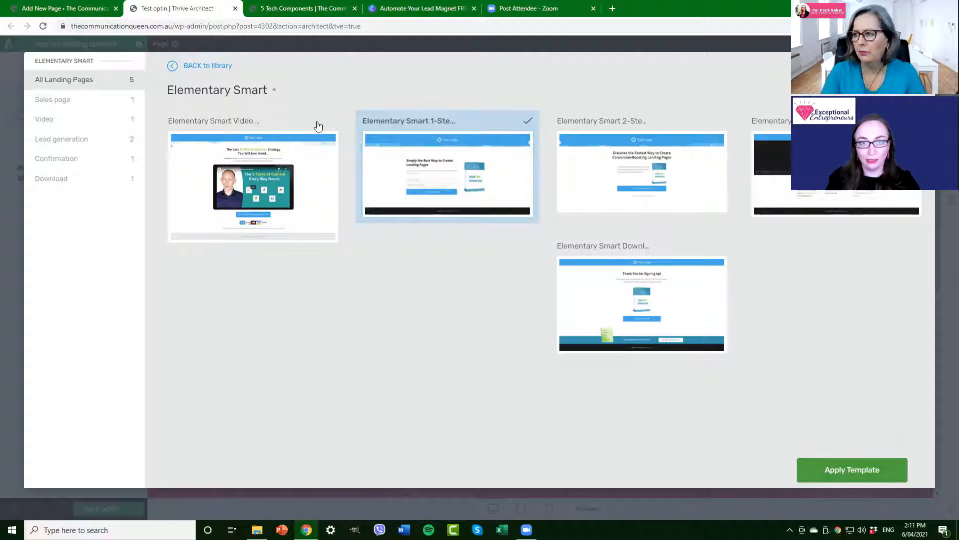
click(856, 469)
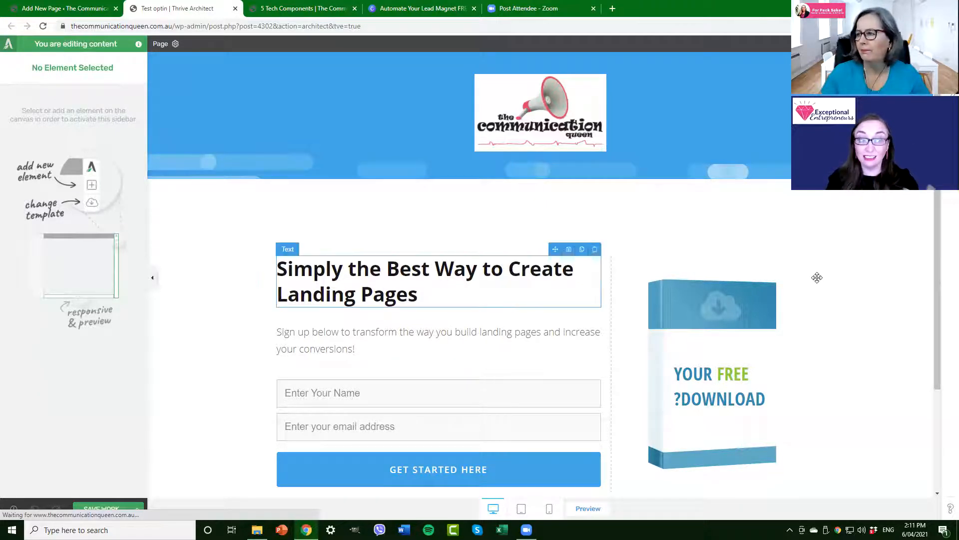
Compare the applied template's header, headline, form and footer with the live 5 Tech Components page.
scroll(817, 277, down, 3)
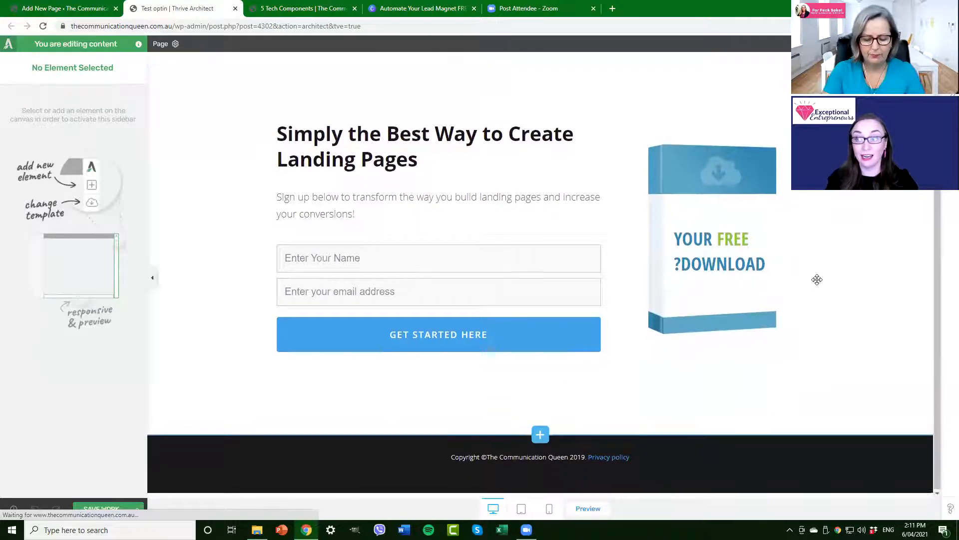
scroll(816, 275, up, 3)
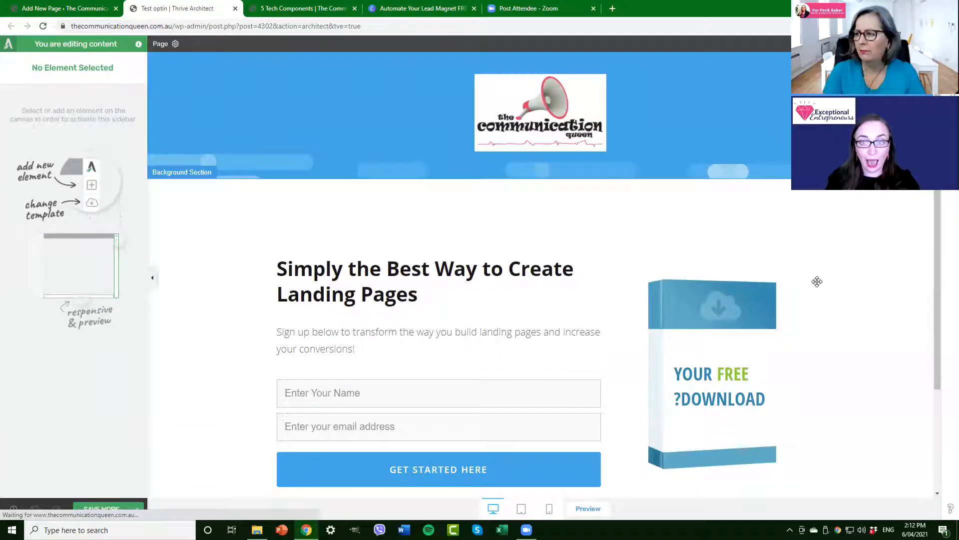
scroll(816, 283, down, 3)
scroll(816, 282, up, 3)
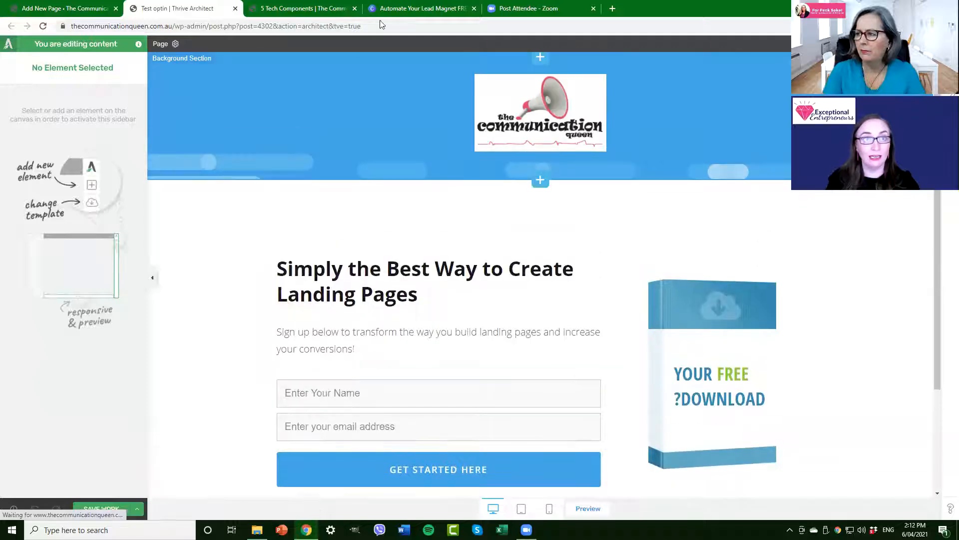
click(300, 8)
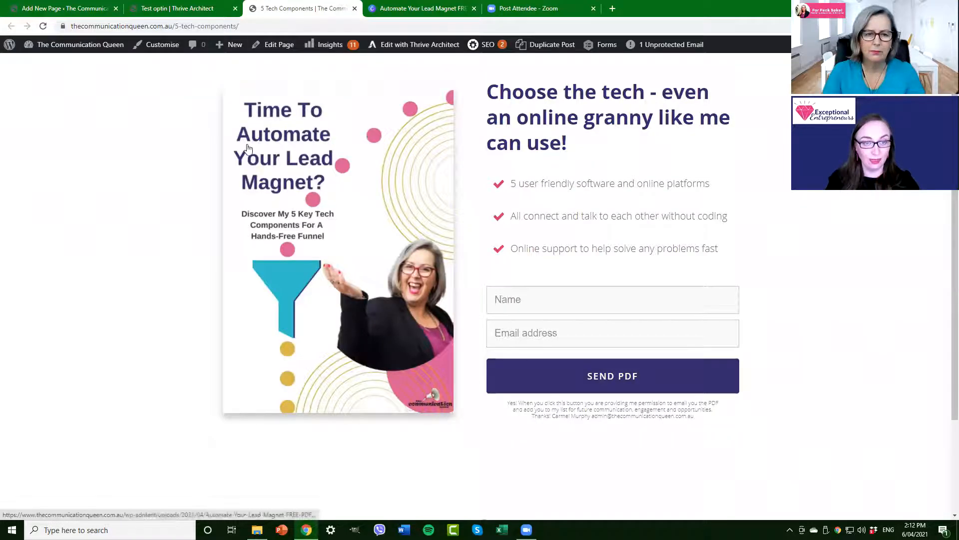
click(190, 9)
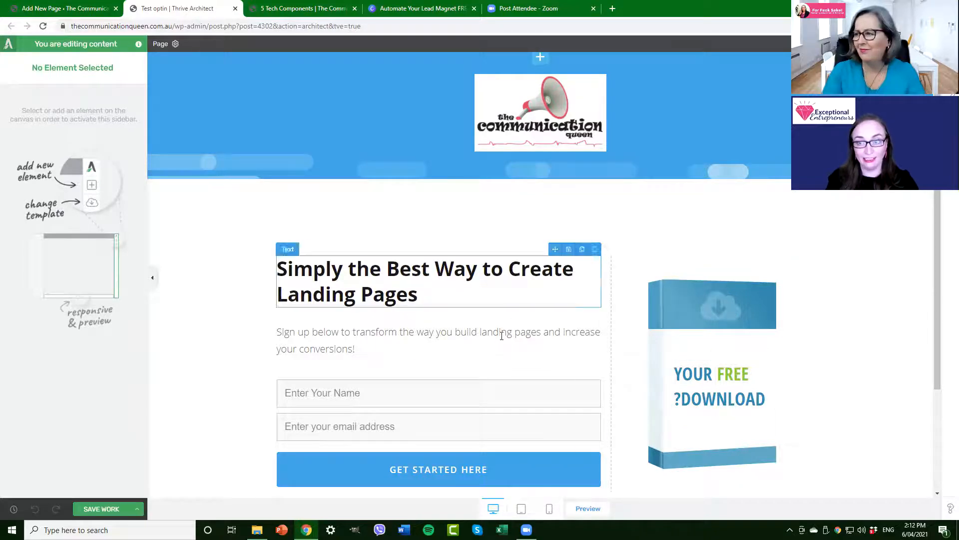
click(314, 9)
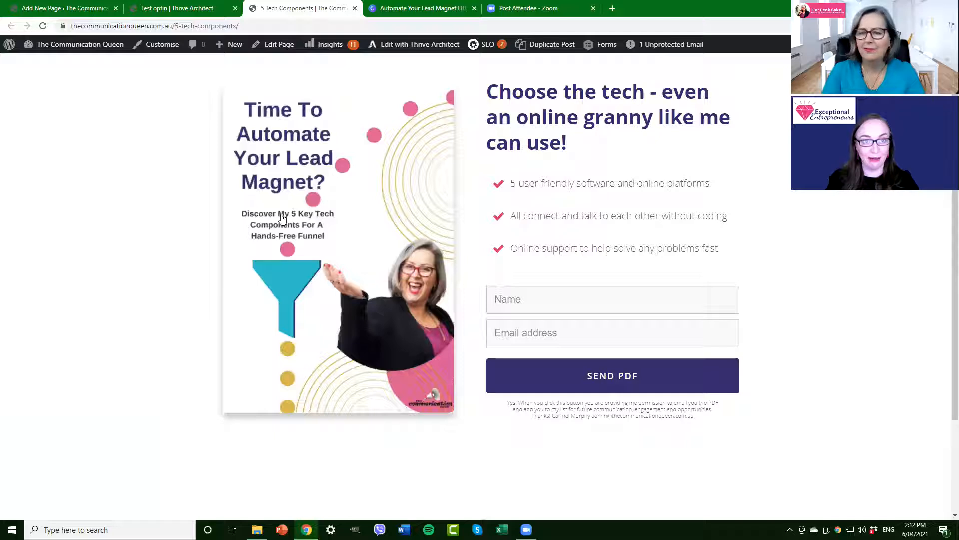
click(152, 8)
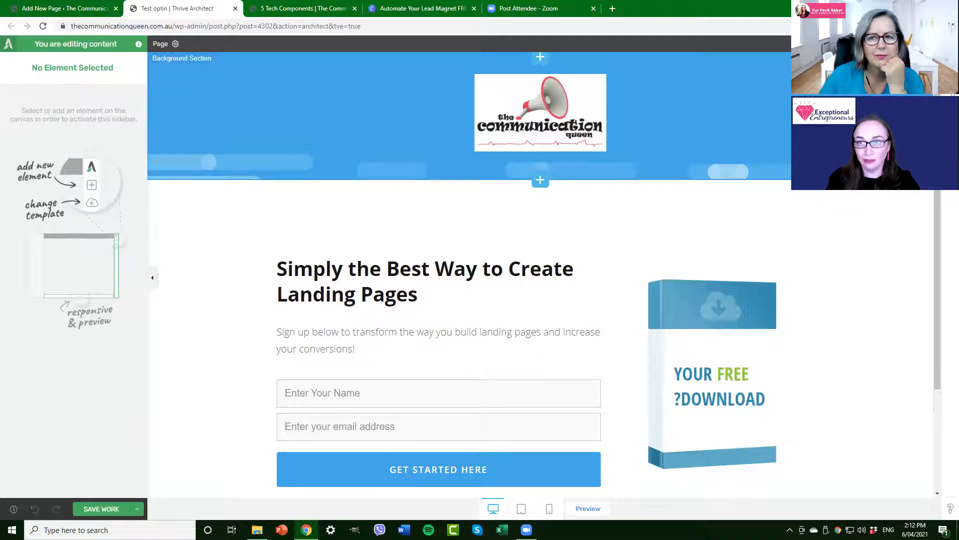
scroll(544, 275, down, 3)
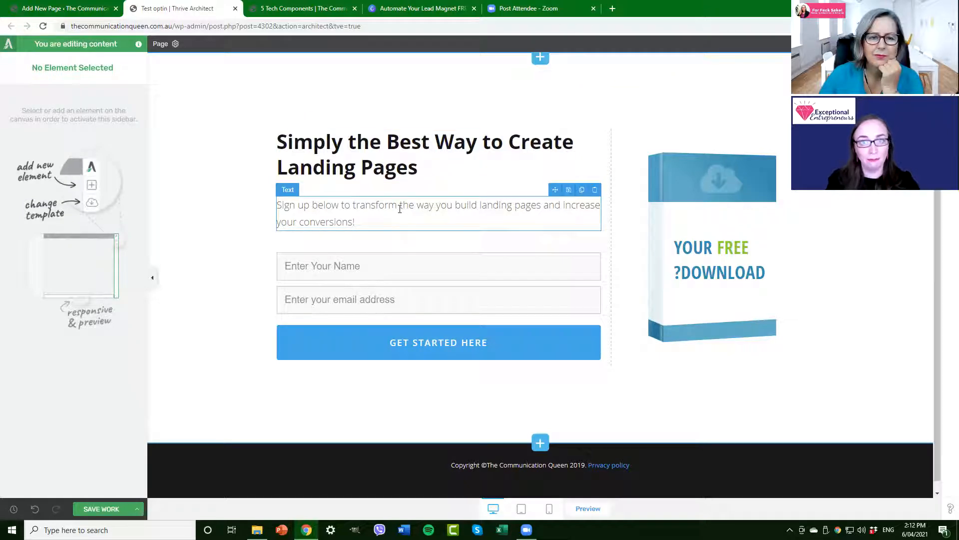
Inspect the options of the lead generation form, the background section, the book cover content box and the headline text.
click(407, 273)
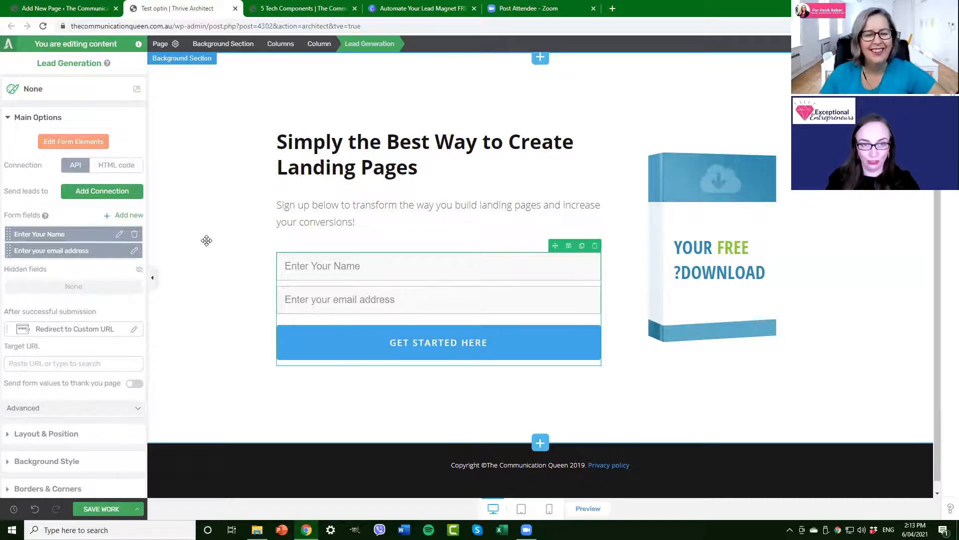
click(836, 244)
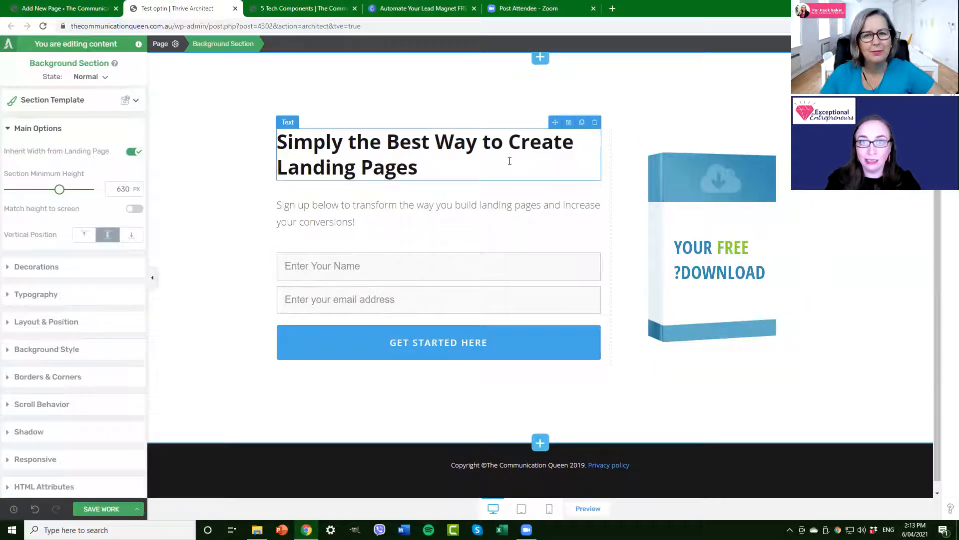
click(674, 162)
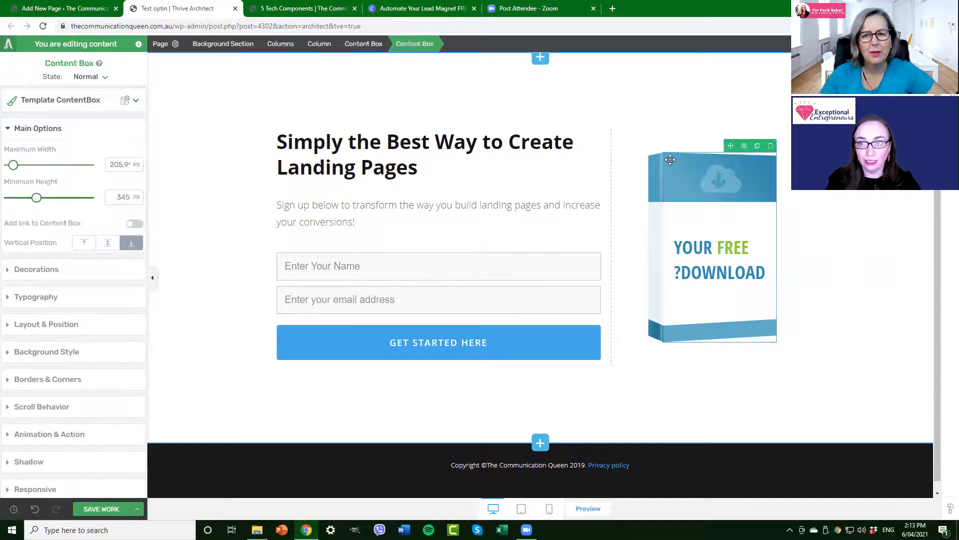
click(542, 141)
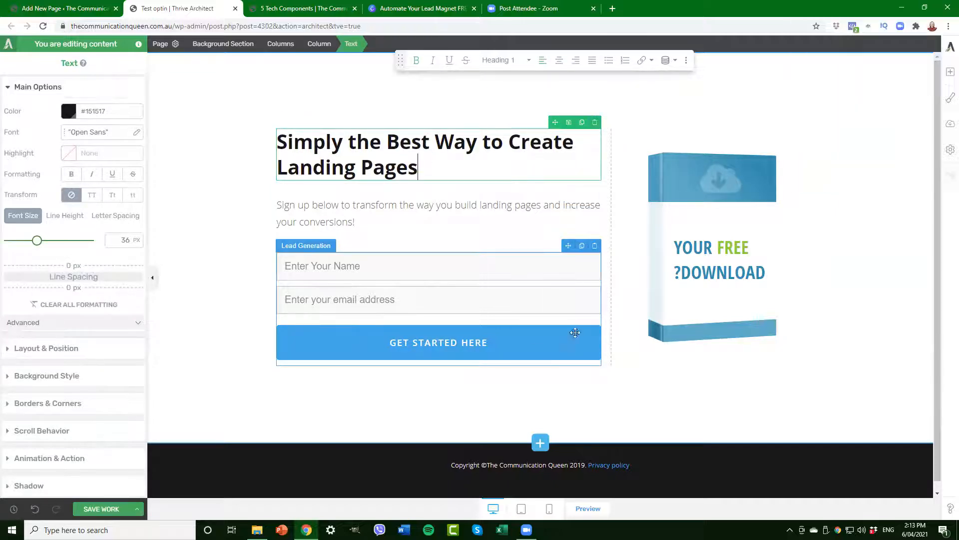
Change the landing page's master template colors to the Electric palette in the Style Editor.
click(950, 97)
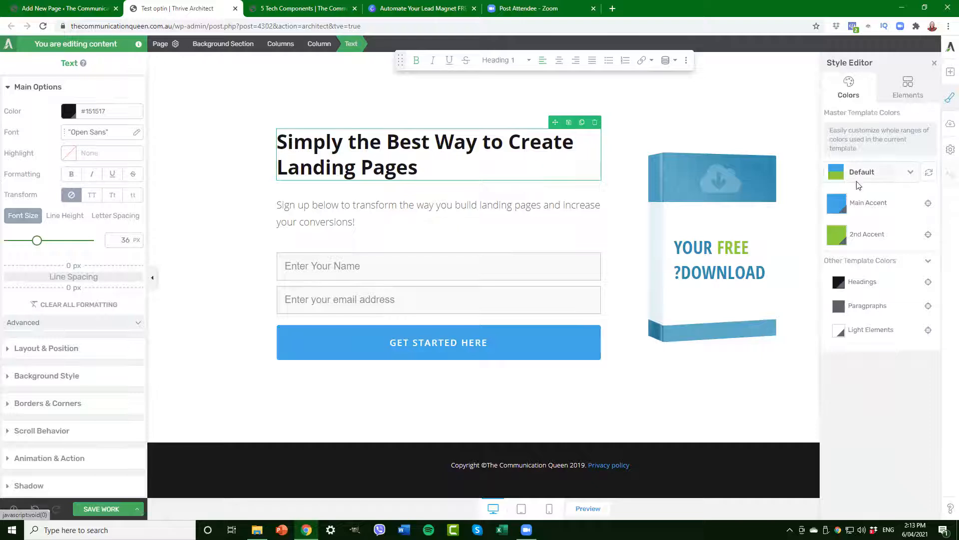
click(910, 172)
click(863, 201)
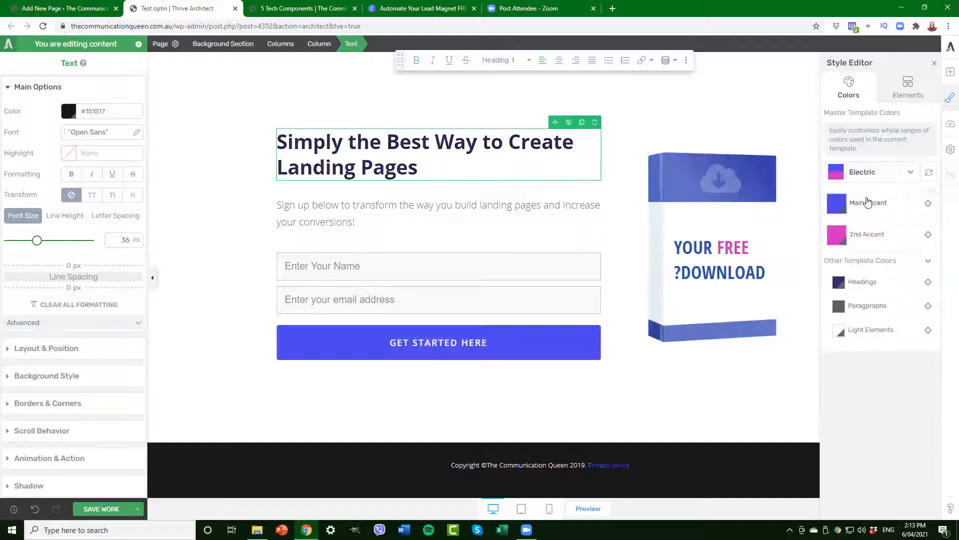
Set the template's main accent to the saved dark navy colour and the second accent to the saved Cerise colour.
click(836, 203)
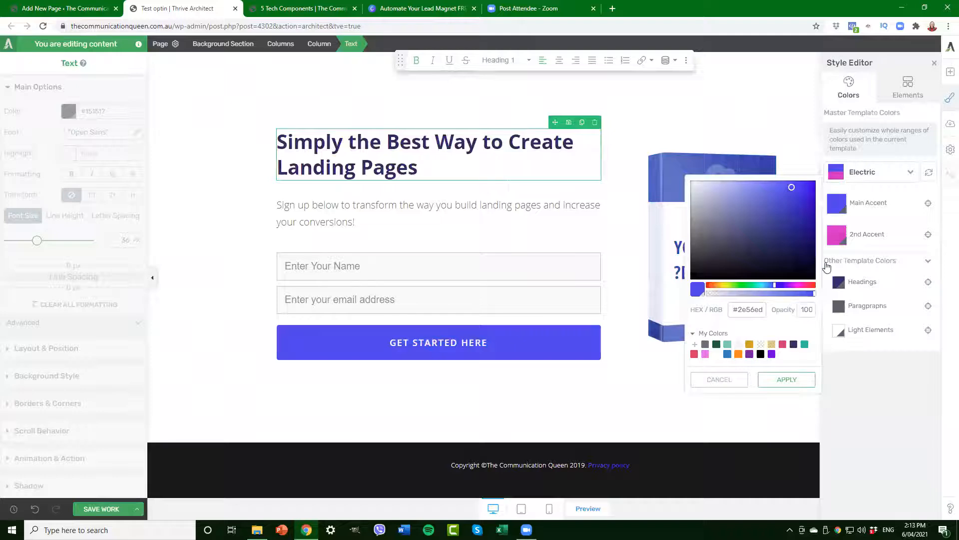
click(794, 345)
click(785, 379)
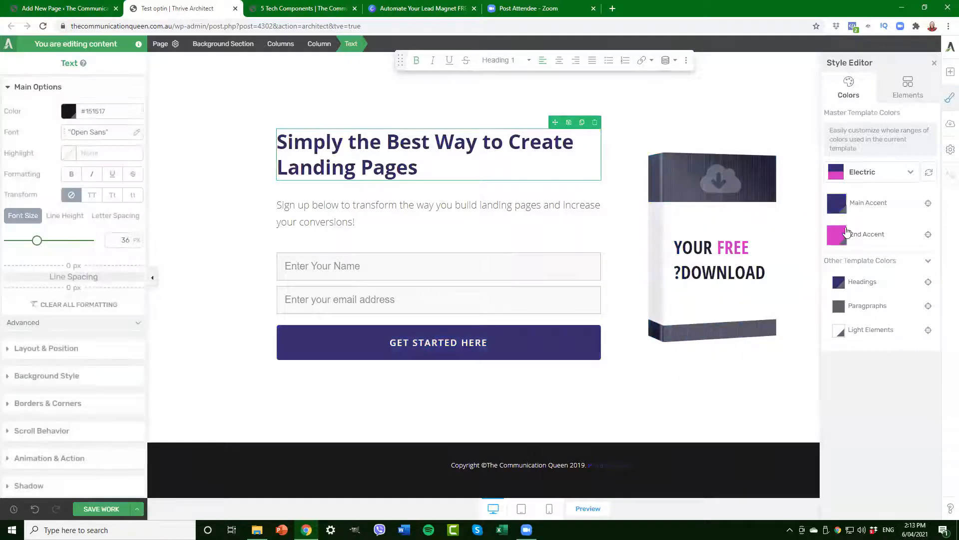
click(839, 235)
click(782, 375)
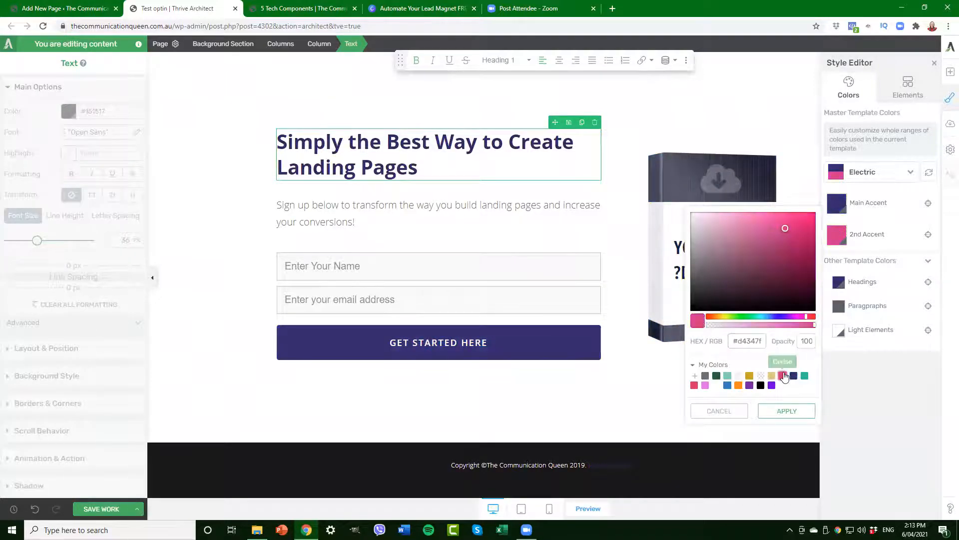
click(792, 412)
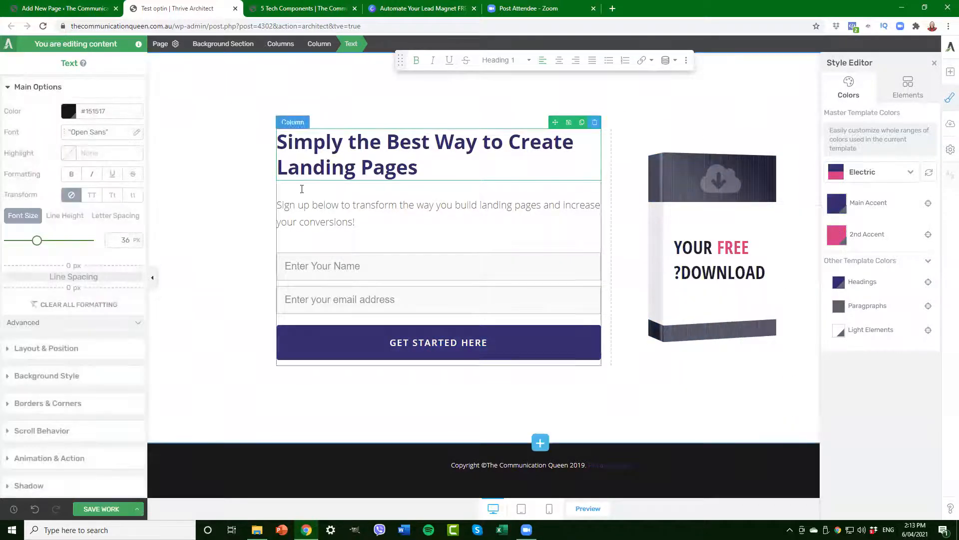
click(739, 399)
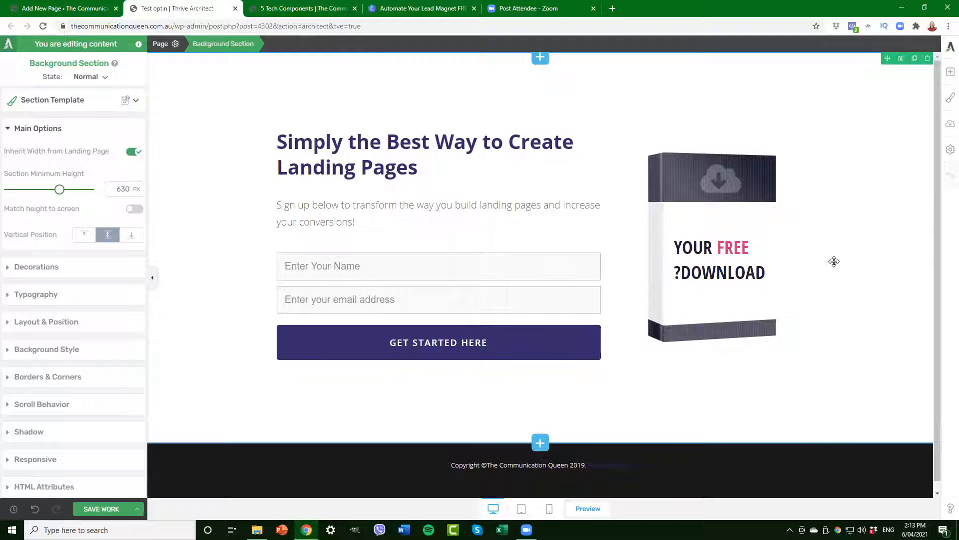
Compare the recoloured template with the finished 5 Tech Components page from its cover image down to its footer.
scroll(834, 262, down, 1)
scroll(834, 262, up, 1)
click(281, 8)
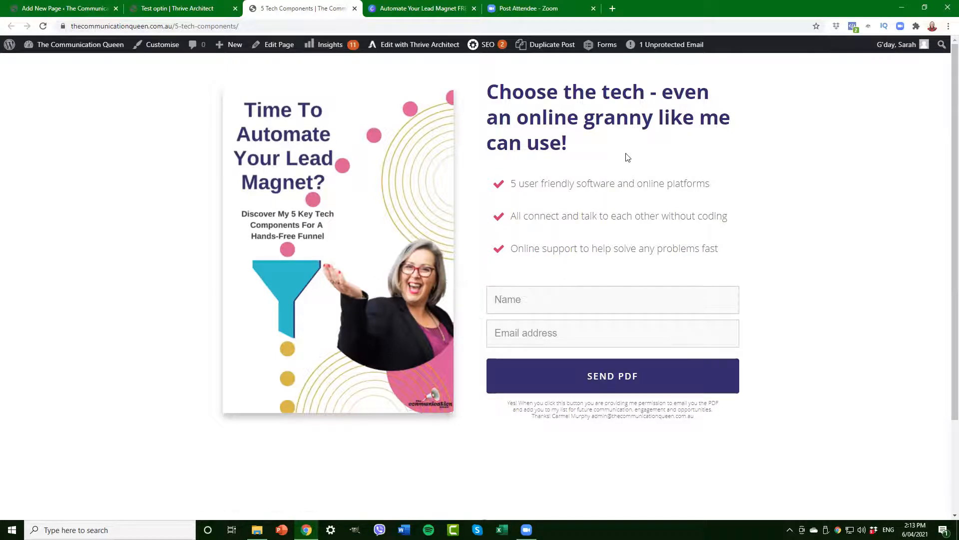
scroll(835, 255, down, 3)
scroll(829, 261, up, 3)
scroll(827, 209, down, 3)
scroll(820, 226, up, 3)
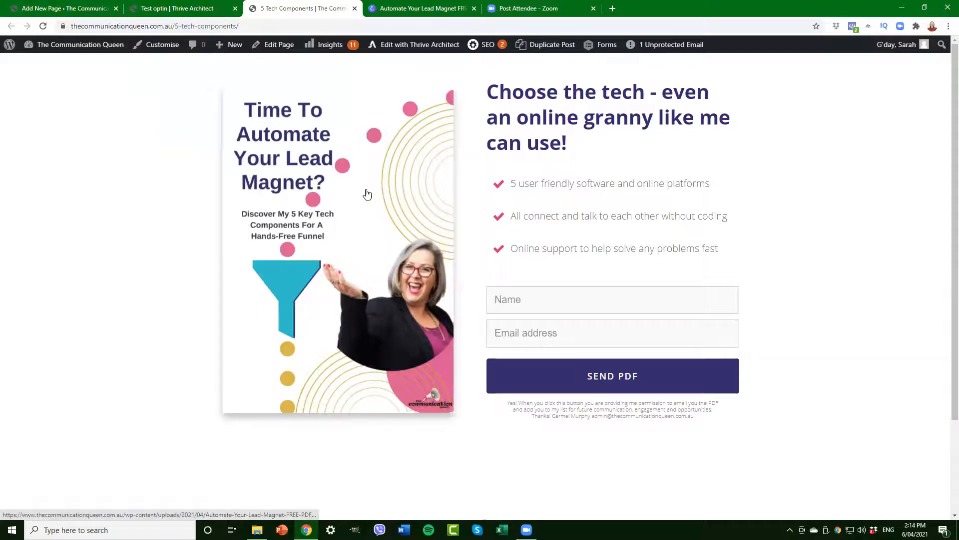
Switch to the Automate Your Lead Magnet FREE PDF design in Canva and review the file types offered for download.
click(420, 7)
scroll(423, 269, up, 5)
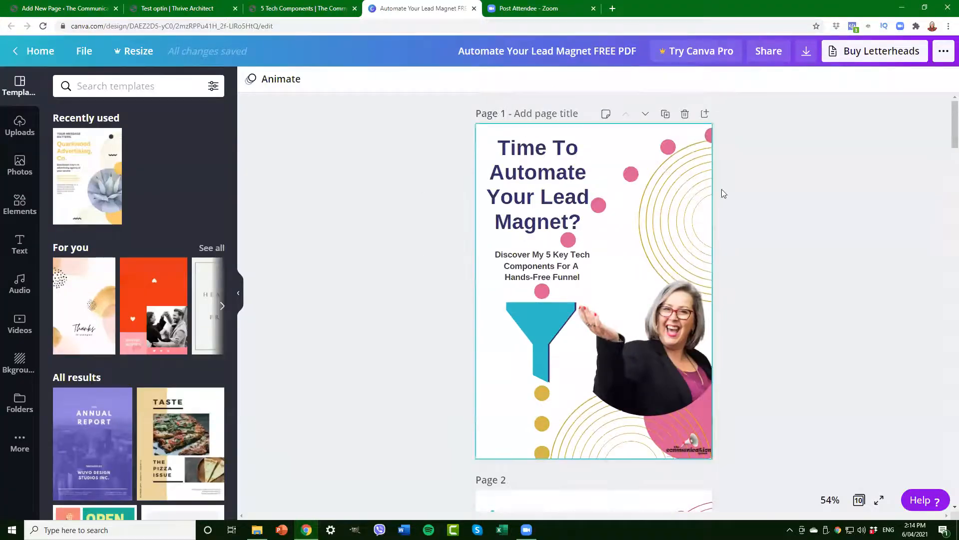
click(806, 51)
click(935, 193)
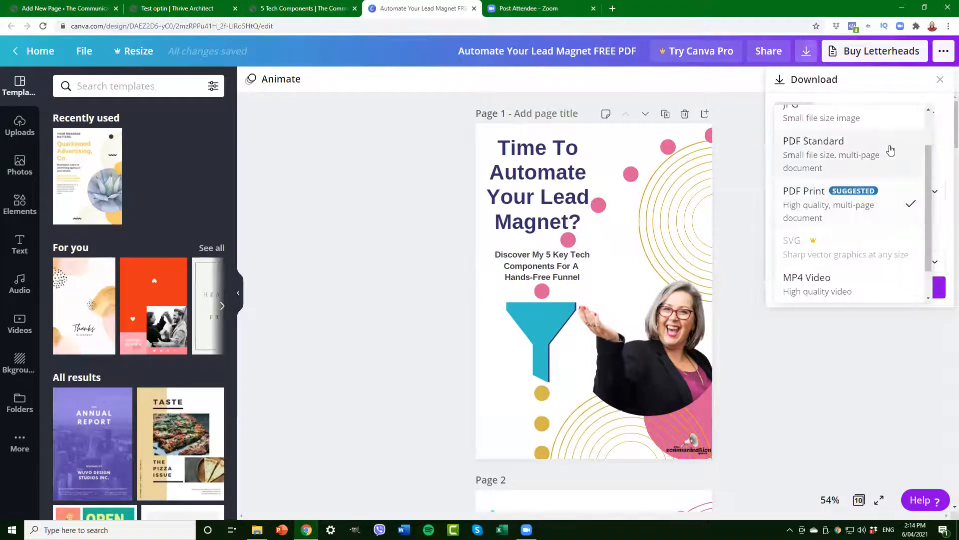
scroll(888, 194, up, 2)
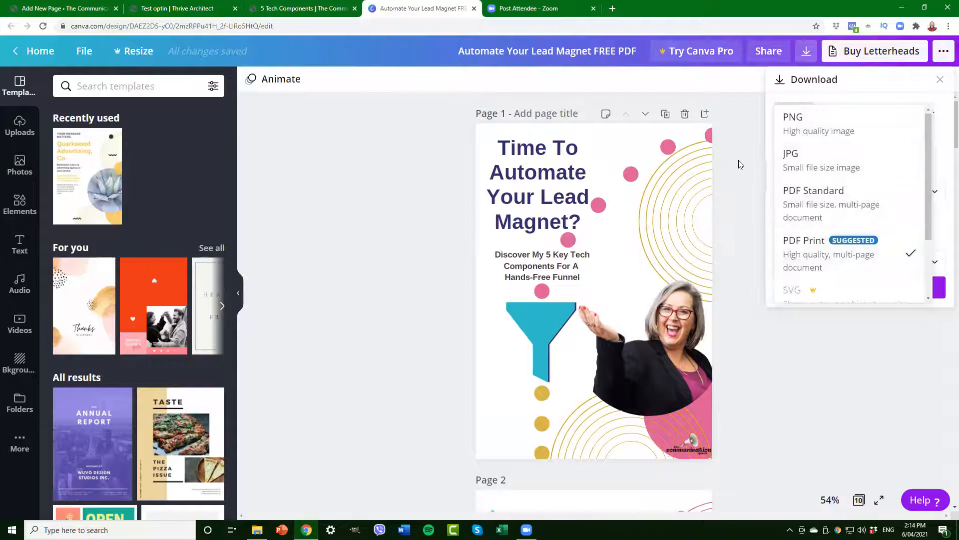
click(723, 141)
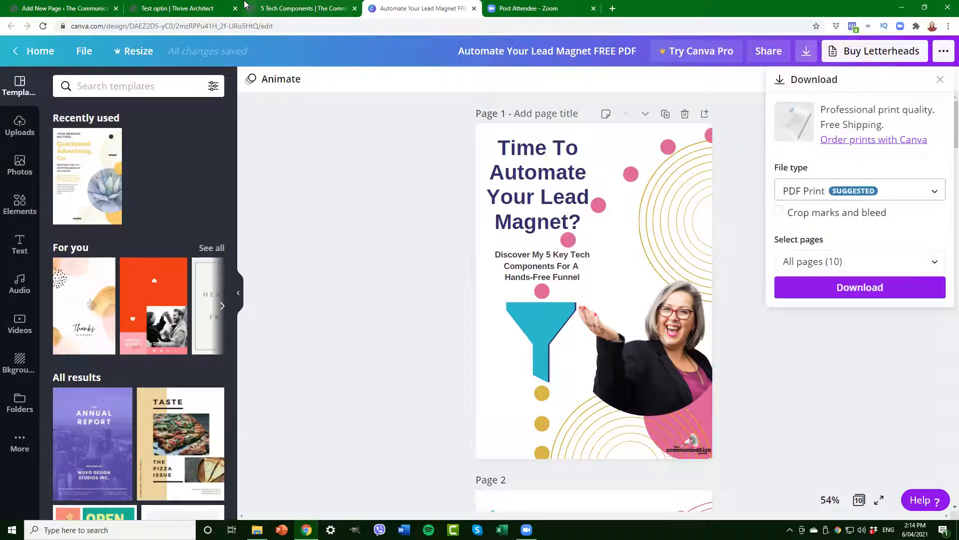
Return to the live 5 Tech Components page and open it for editing in Thrive Architect.
click(305, 5)
click(348, 144)
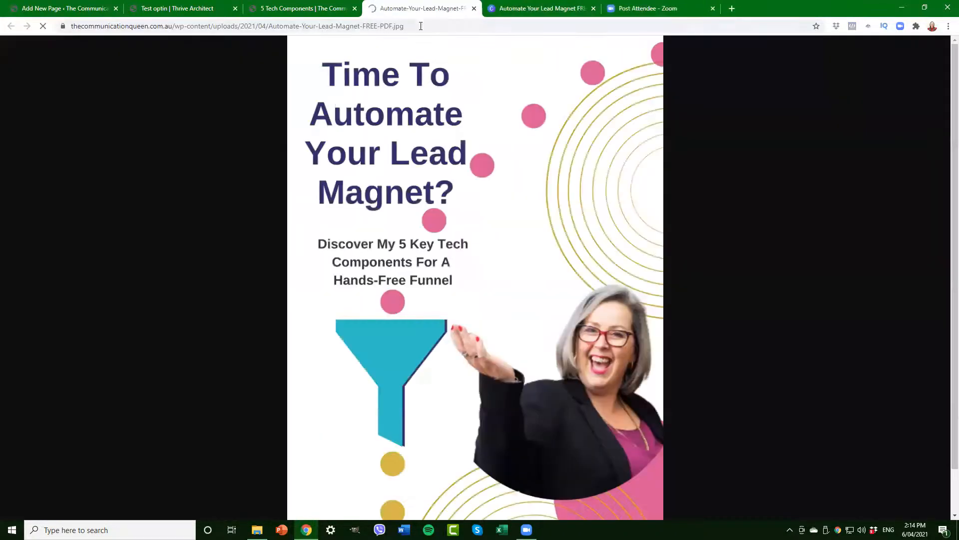
click(474, 8)
click(421, 46)
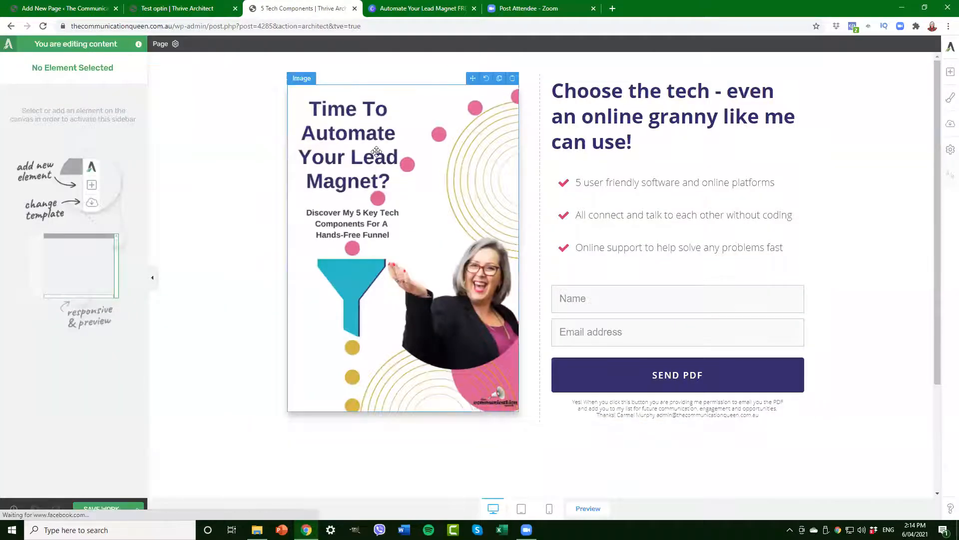
Inspect the lead magnet cover image's options and the media library offered for replacing it.
click(419, 151)
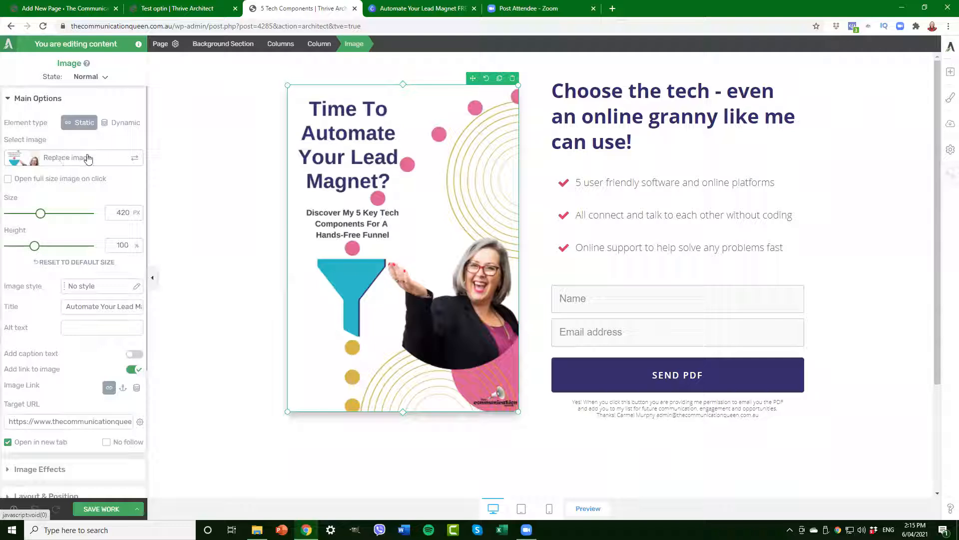
click(129, 158)
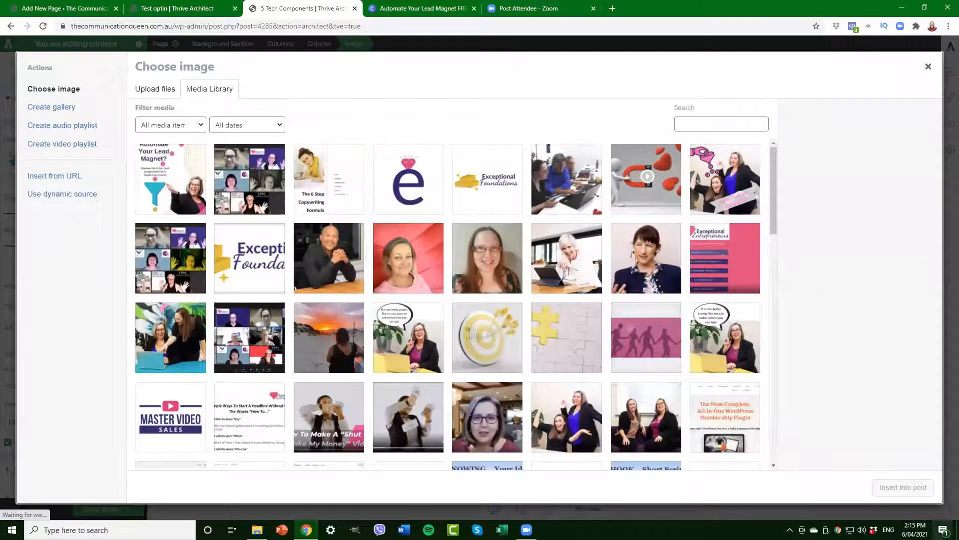
click(928, 67)
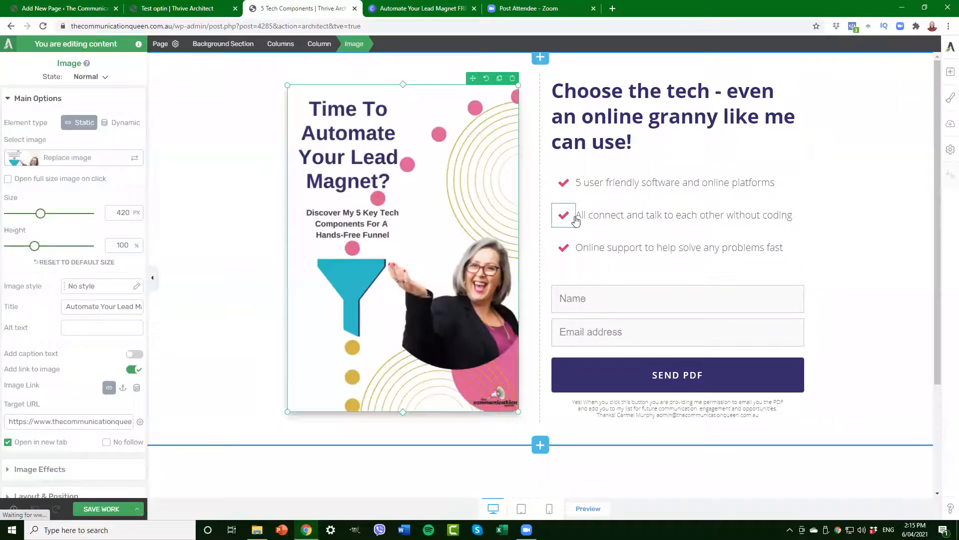
click(874, 214)
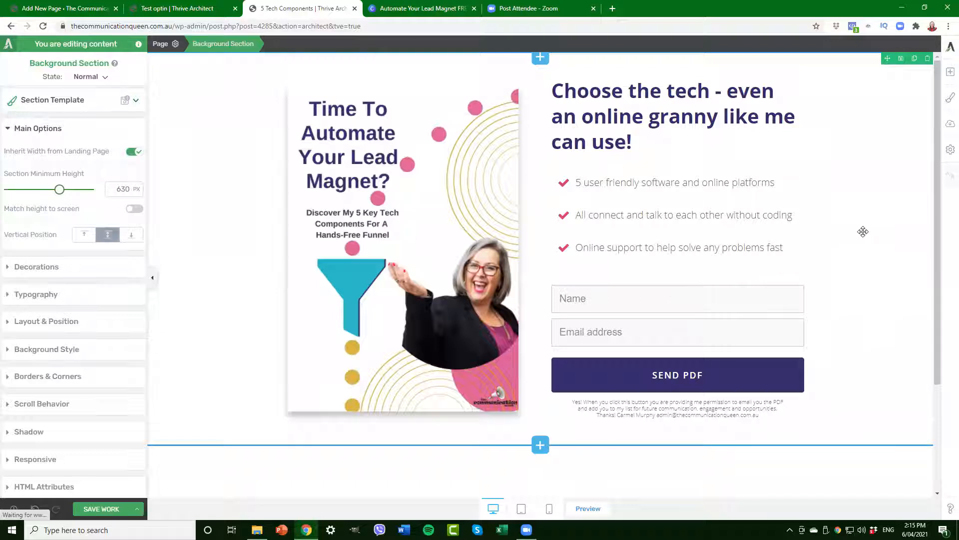
Inspect the text options of the "Choose the tech" headline and the styled check-mark list beneath it.
click(614, 119)
click(662, 140)
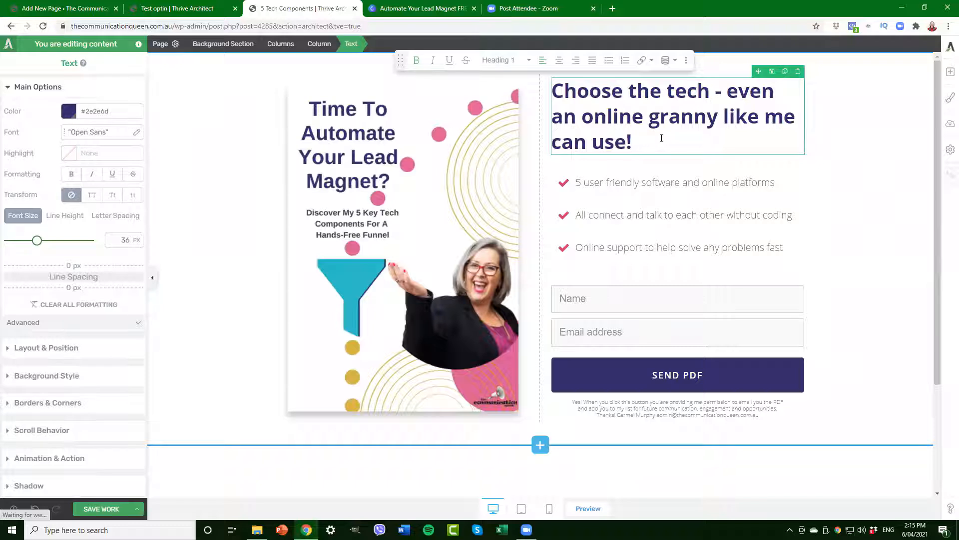
click(863, 136)
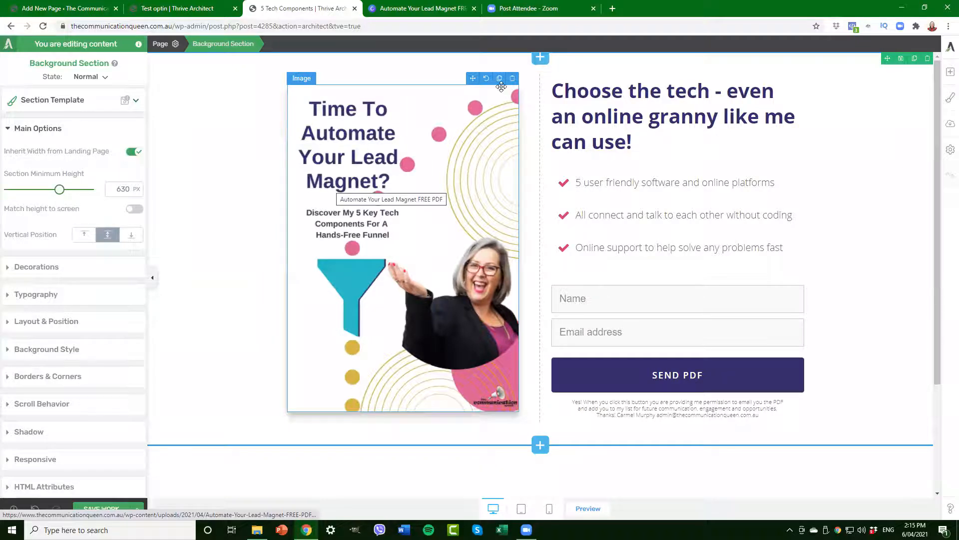
click(654, 136)
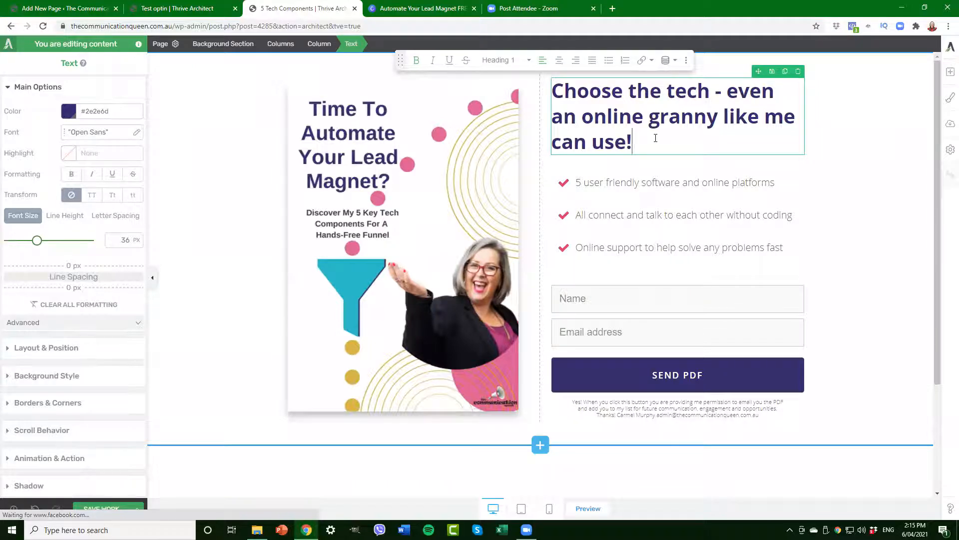
click(851, 141)
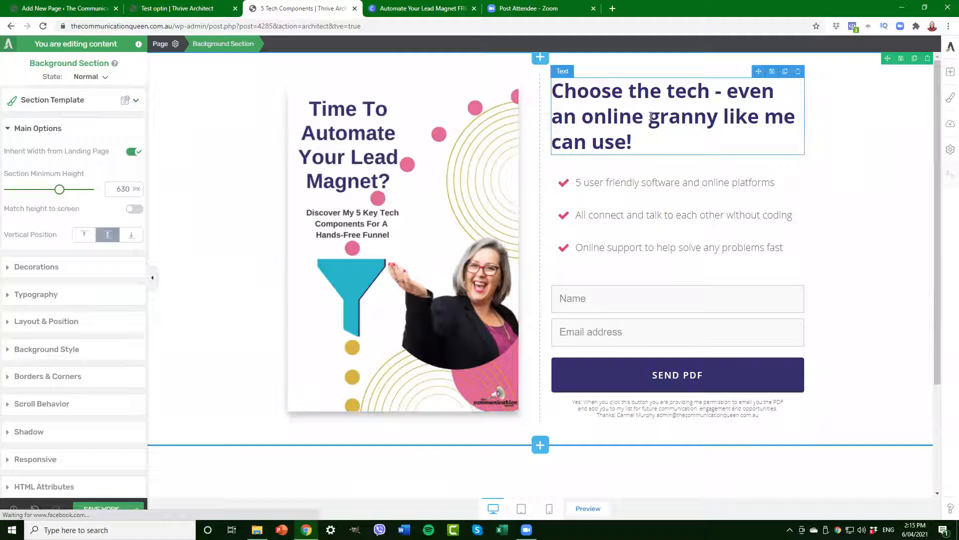
click(561, 171)
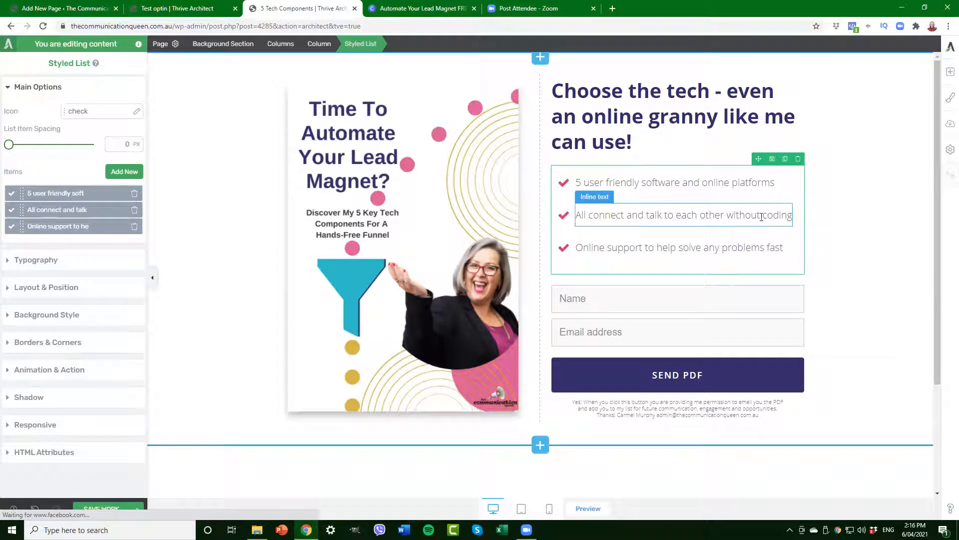
click(861, 241)
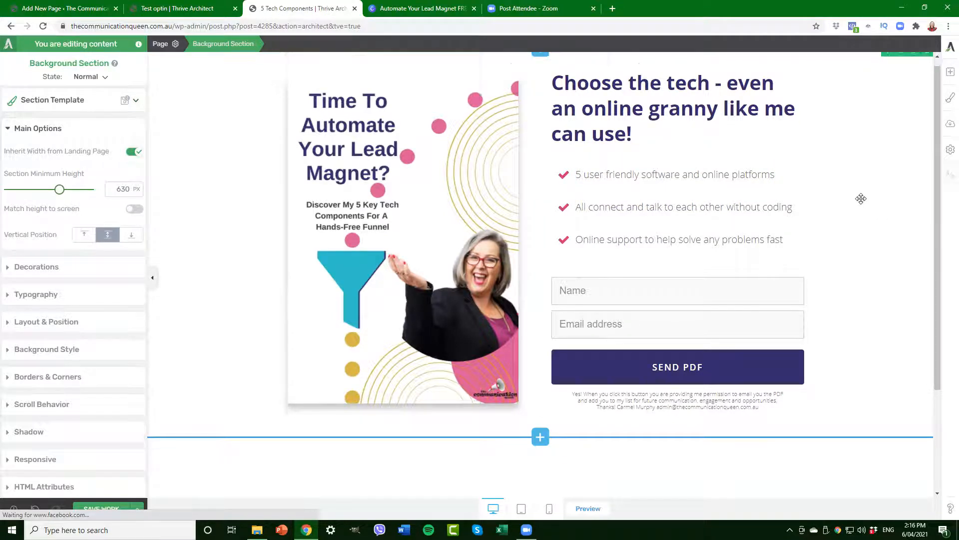
Change the lead generation form's submit button text to "YES SEND IT TO ME!" and finish editing the form.
scroll(860, 198, down, 1)
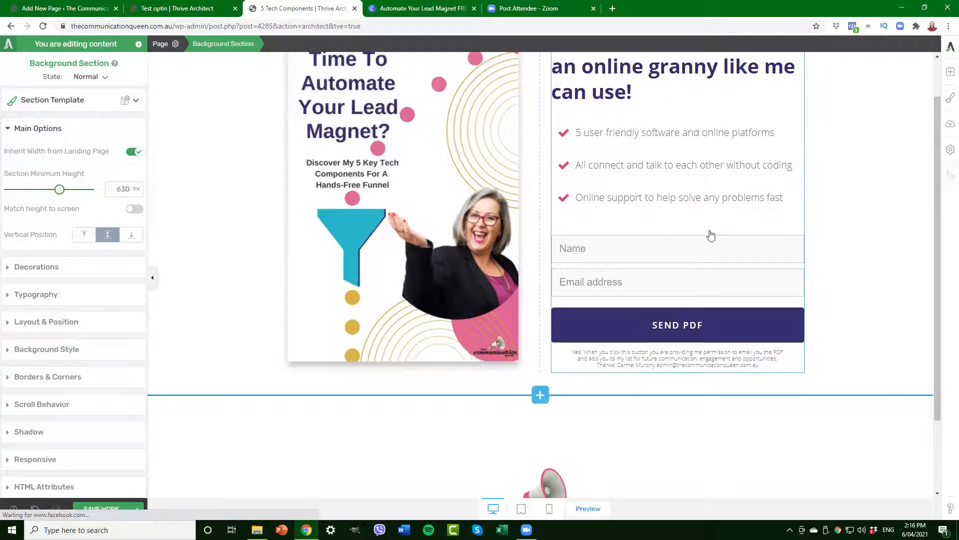
click(662, 249)
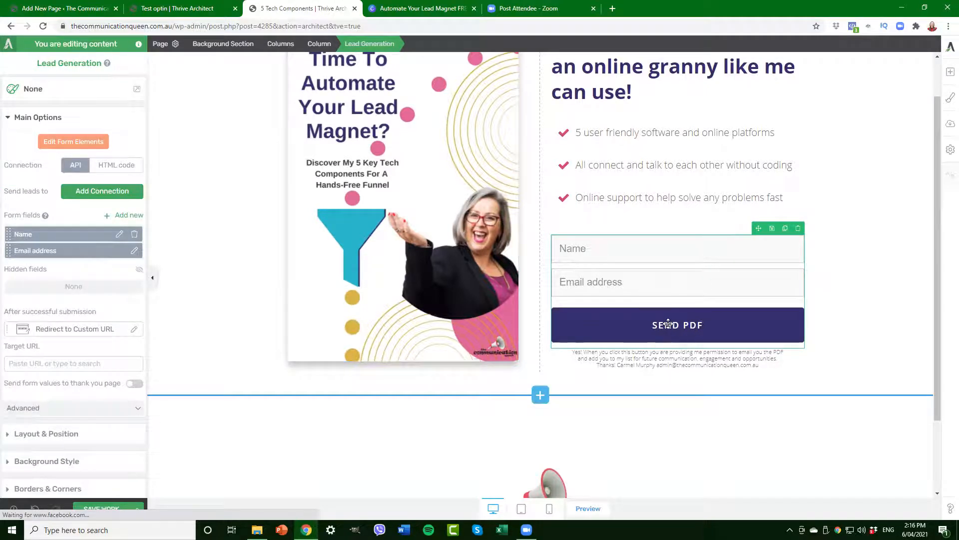
click(77, 145)
click(674, 327)
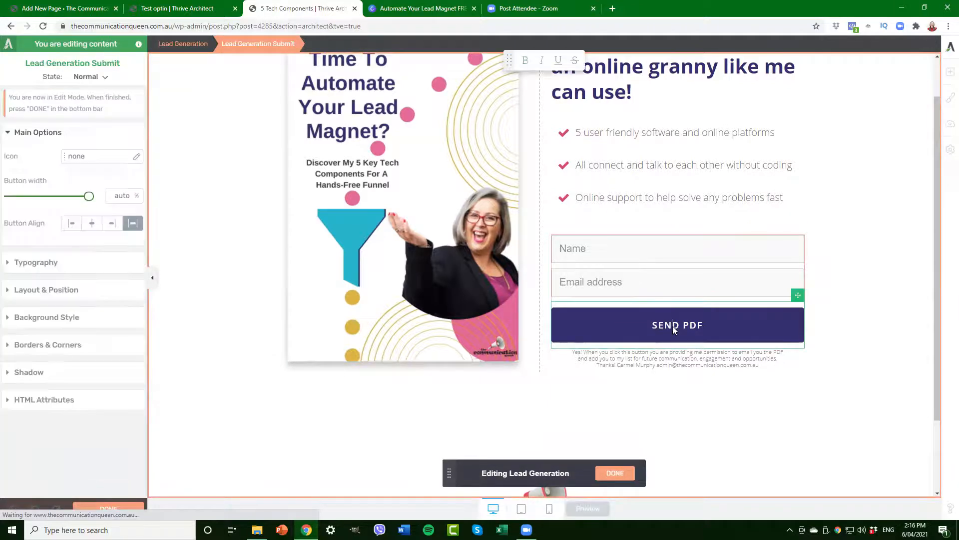
double_click(674, 327)
text(YES SEND IT TO ME!)
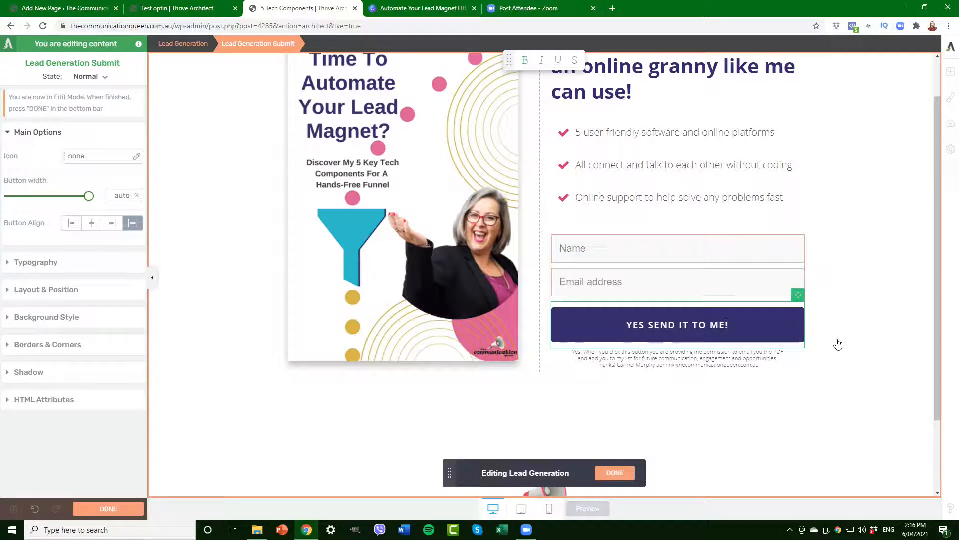
click(615, 472)
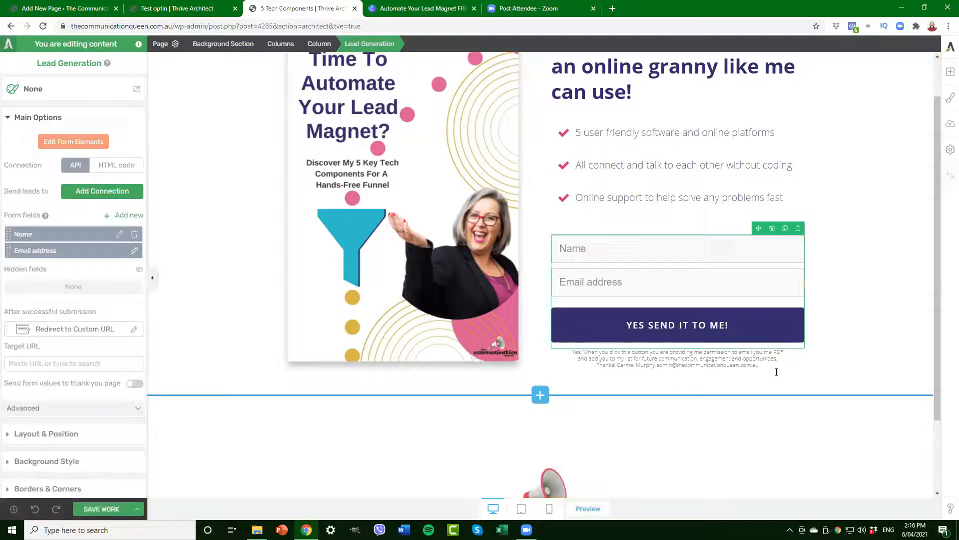
click(857, 325)
Review the edited page's headline, bullet list, opt-in form, consent note, logo and footer links.
scroll(815, 260, down, 1)
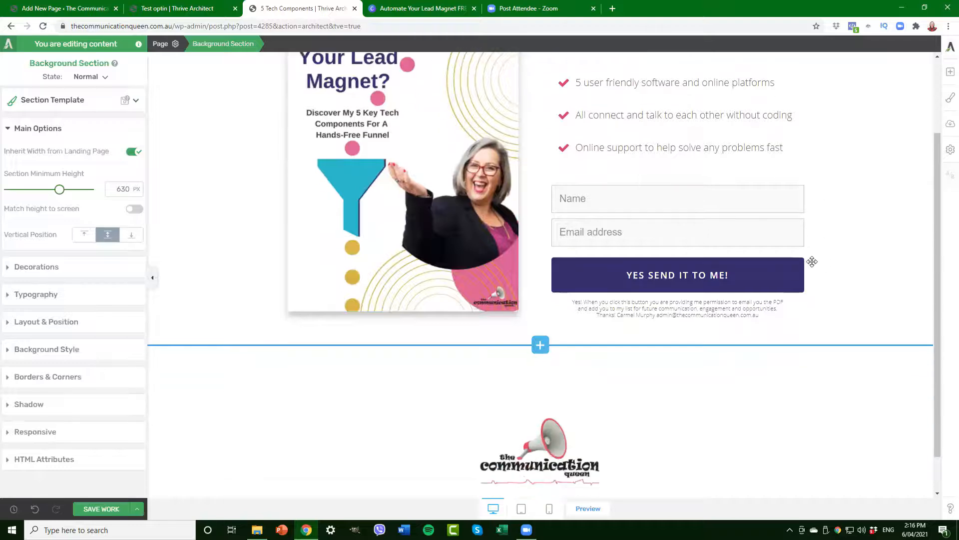
scroll(811, 260, down, 1)
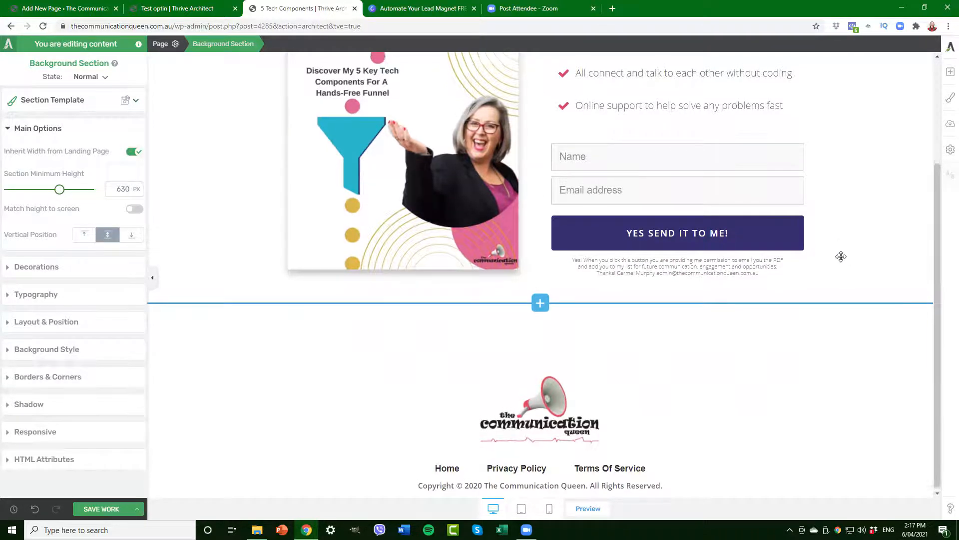
scroll(841, 257, up, 3)
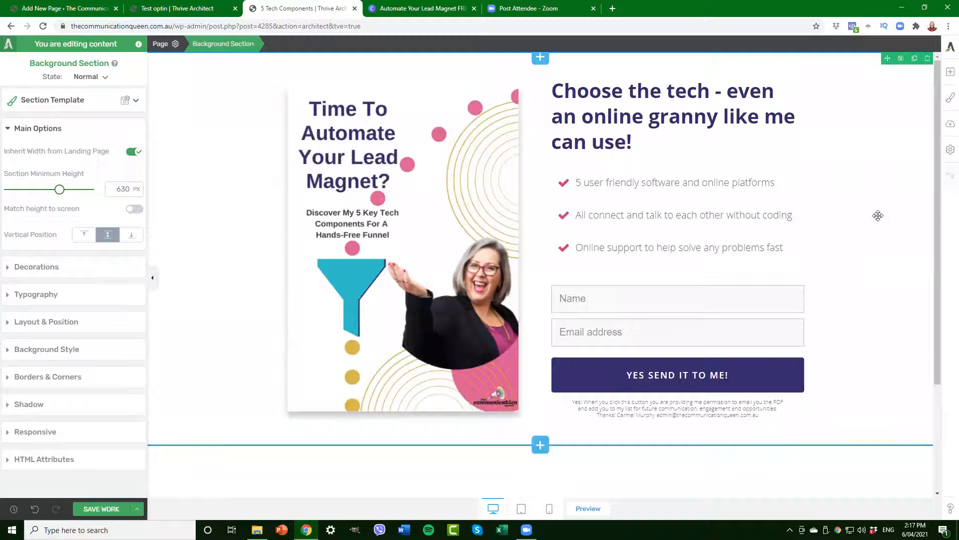
scroll(850, 238, down, 2)
scroll(850, 235, up, 2)
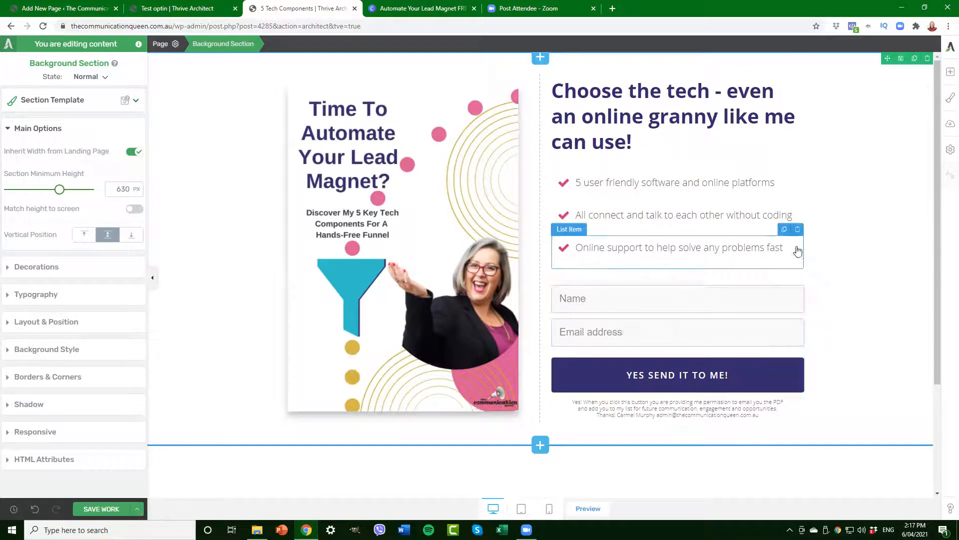
scroll(835, 252, down, 3)
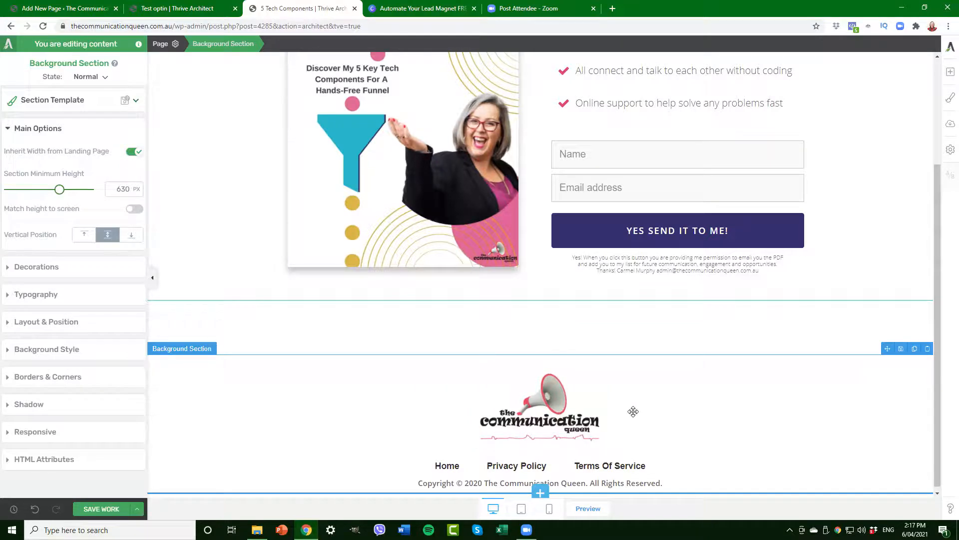
scroll(752, 359, up, 3)
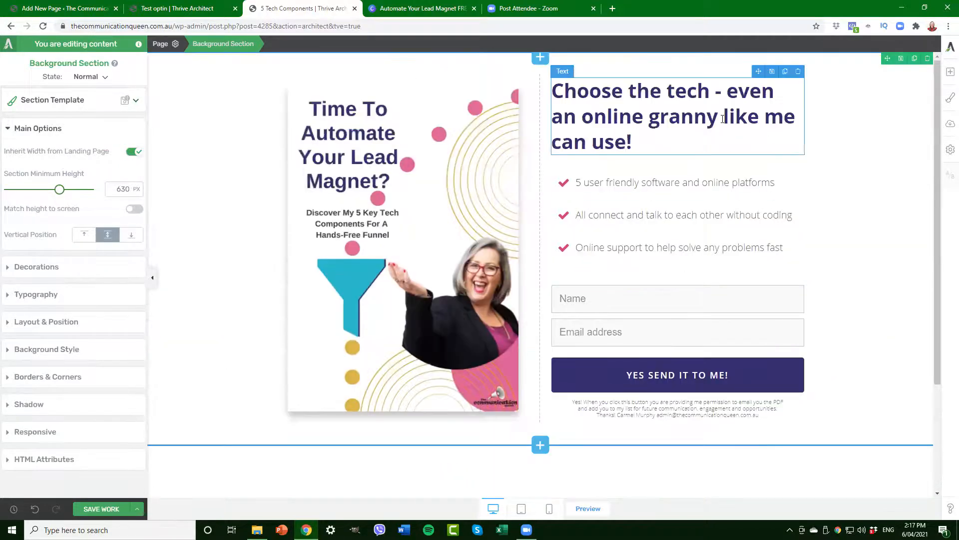
scroll(730, 240, down, 3)
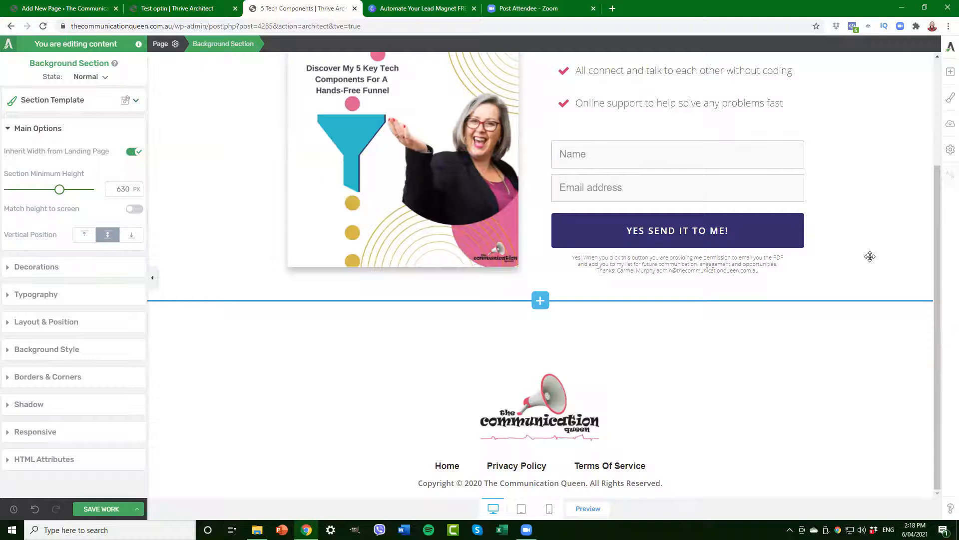
scroll(817, 368, up, 2)
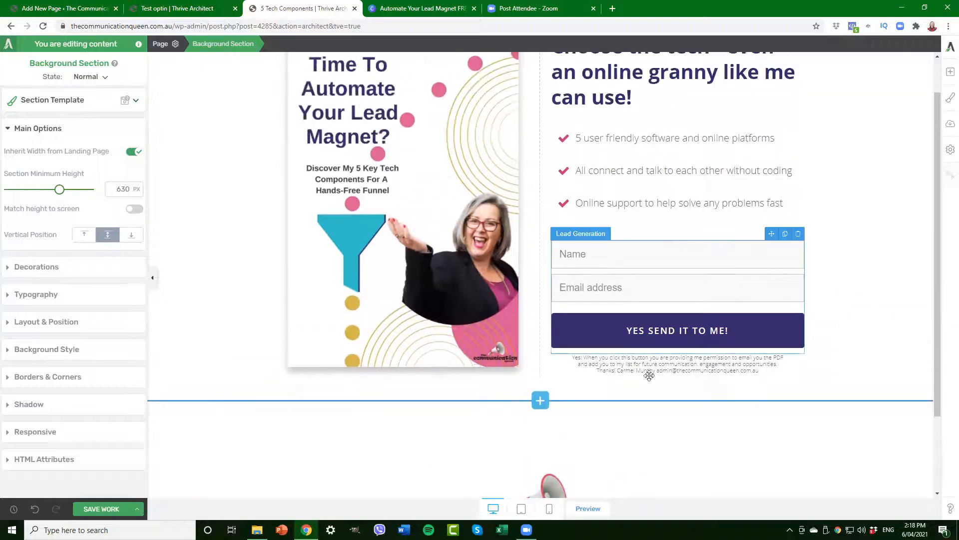
scroll(884, 342, up, 1)
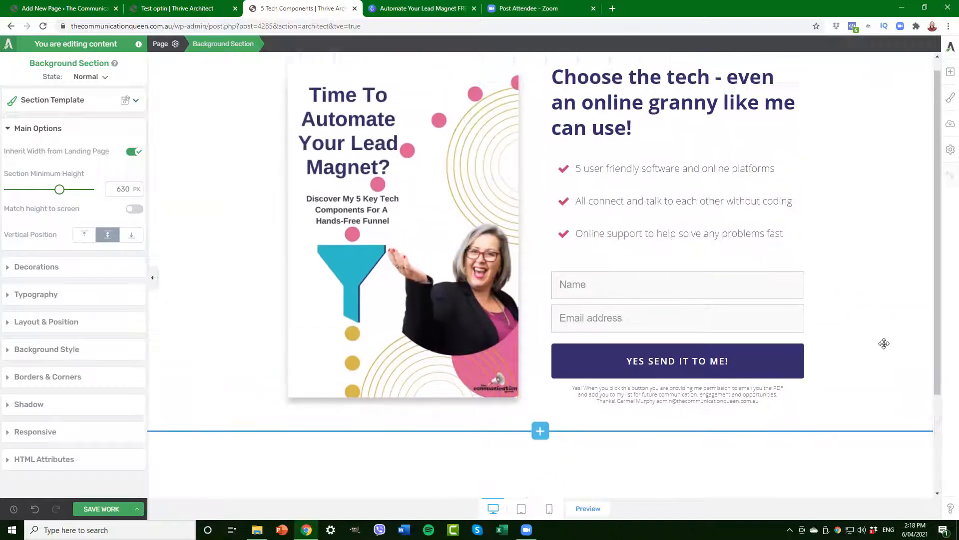
scroll(805, 384, down, 3)
scroll(792, 396, up, 3)
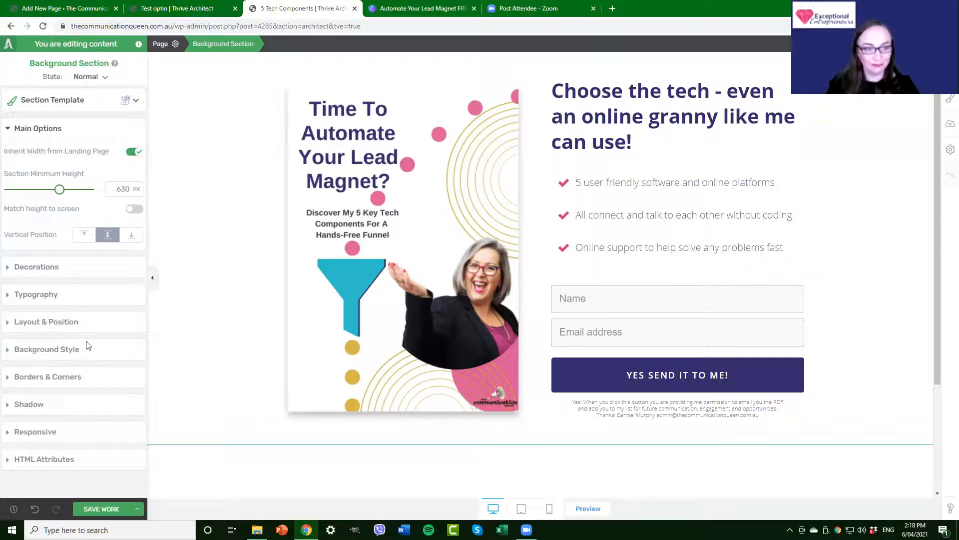
Save the edited 5 Tech Components page and leave the editor for its live view.
click(136, 509)
click(49, 441)
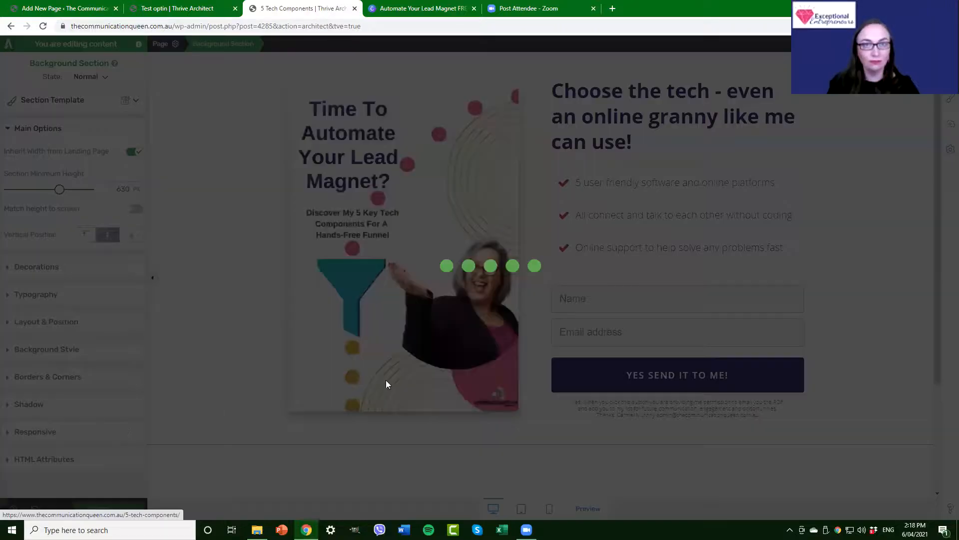